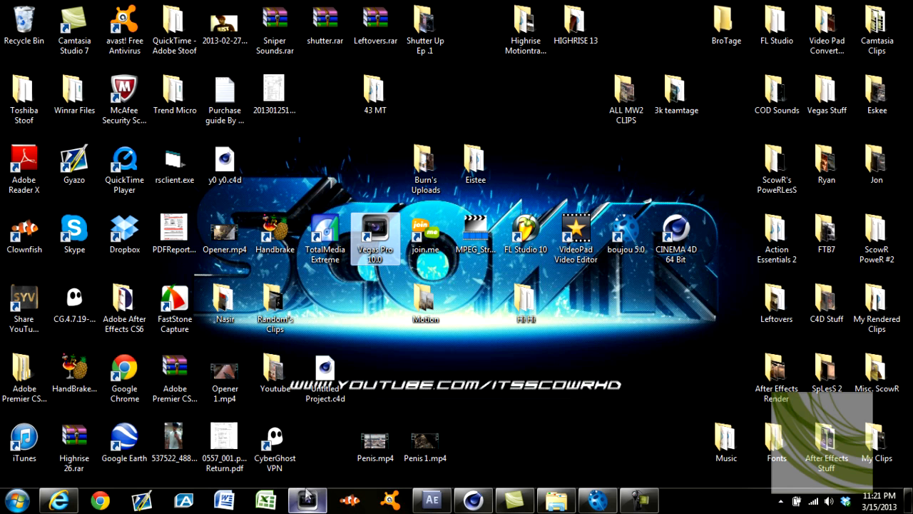
Switch to Vegas Pro 10.0 and import the 2013_3_15_2_22_4 clip from the My Clips folder.
mouse_move(310, 496)
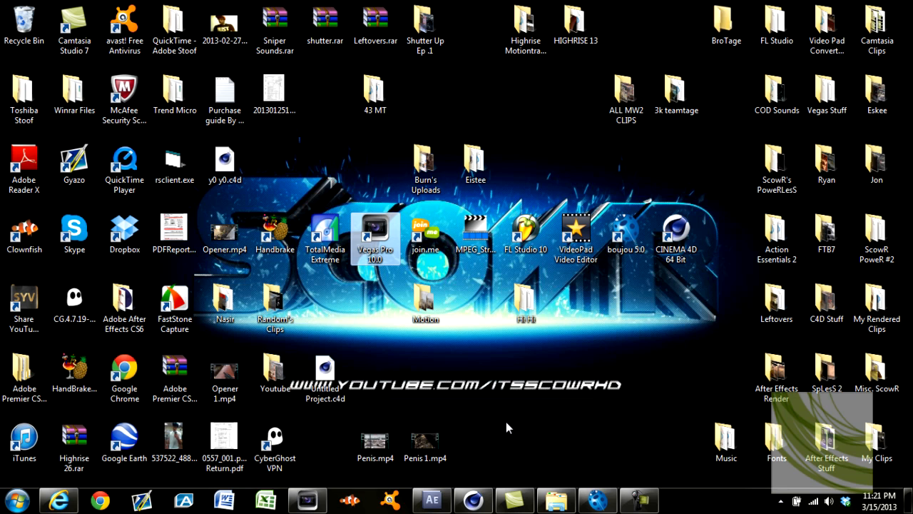
left_click(314, 502)
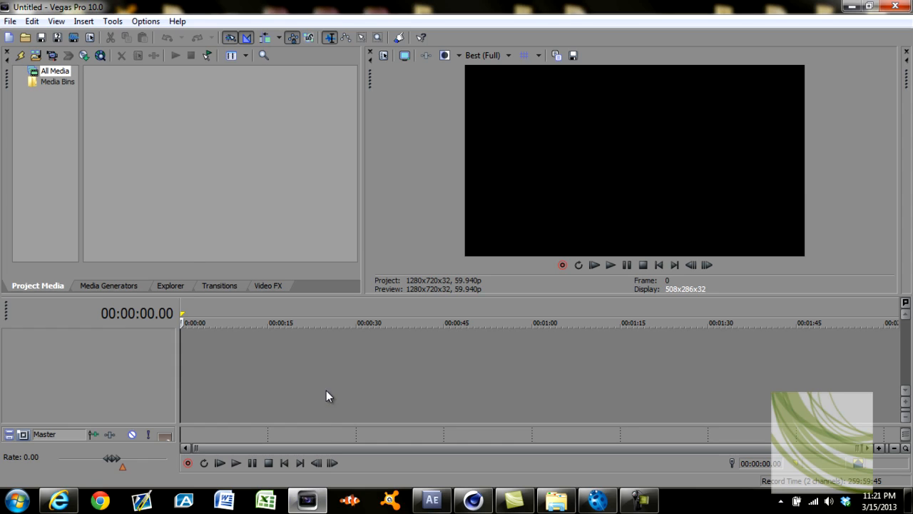
left_click(35, 57)
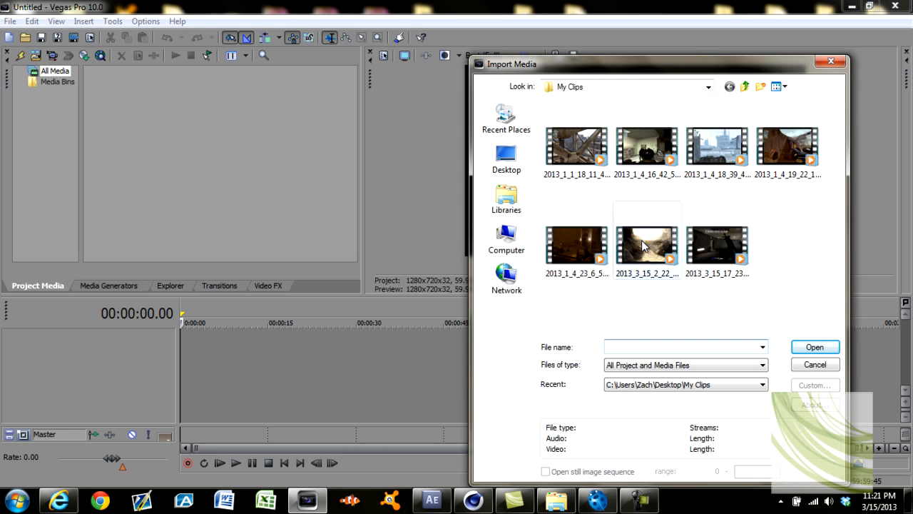
double_click(643, 245)
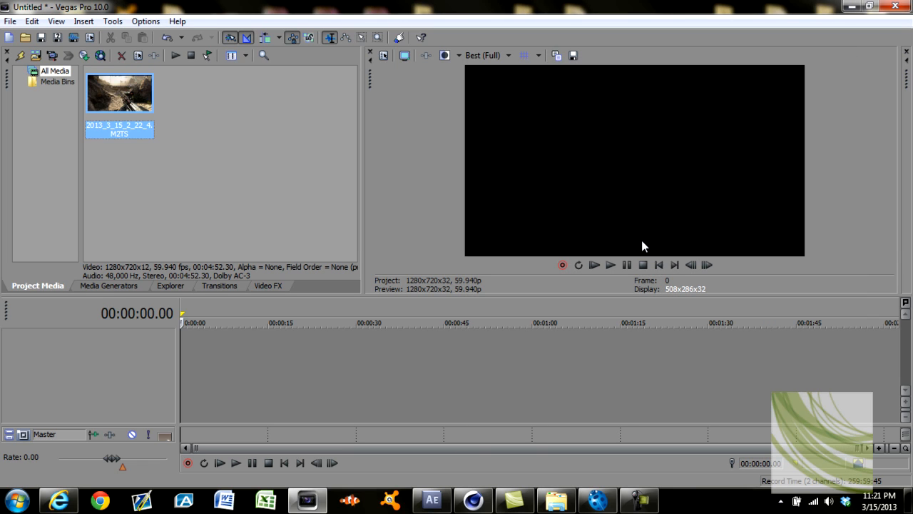
Place the imported clip at the start of the timeline and delete its audio track.
mouse_move(119, 96)
left_mouse_down()
mouse_move(186, 330)
mouse_move(190, 357)
mouse_move(169, 357)
left_mouse_up()
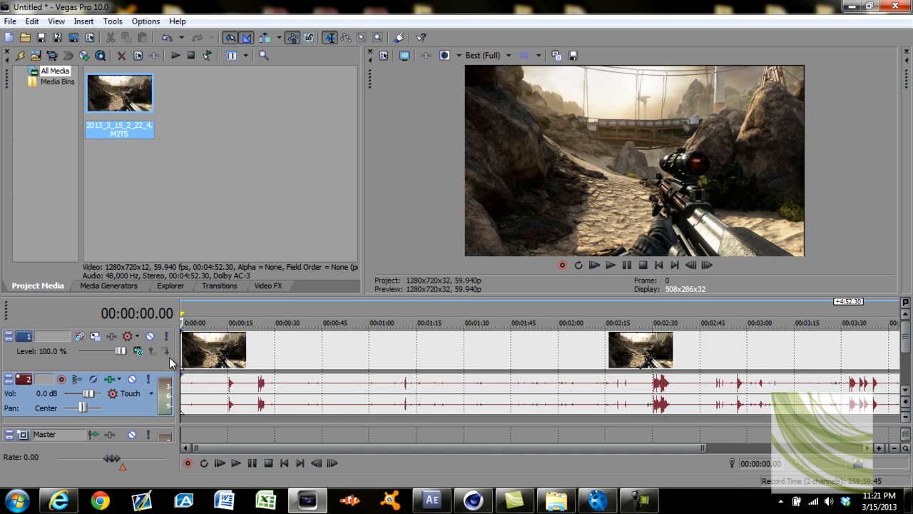
right_click(135, 406)
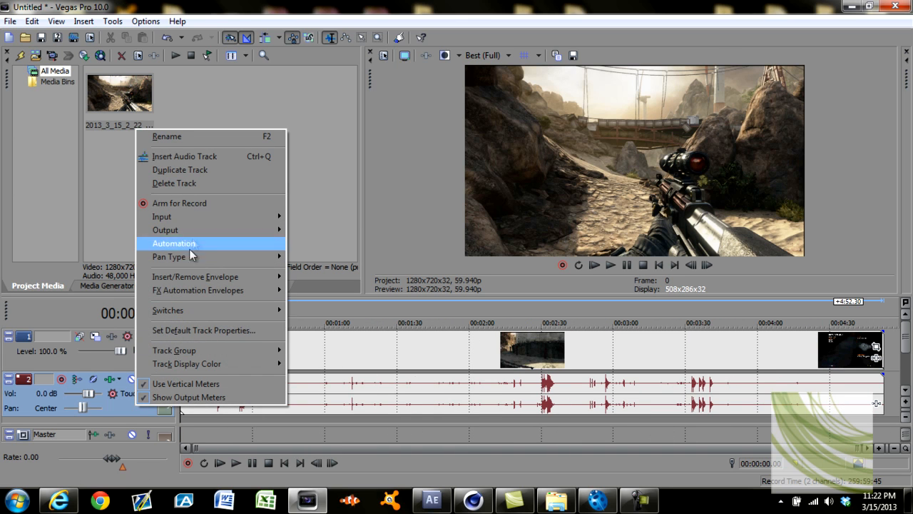
left_click(204, 184)
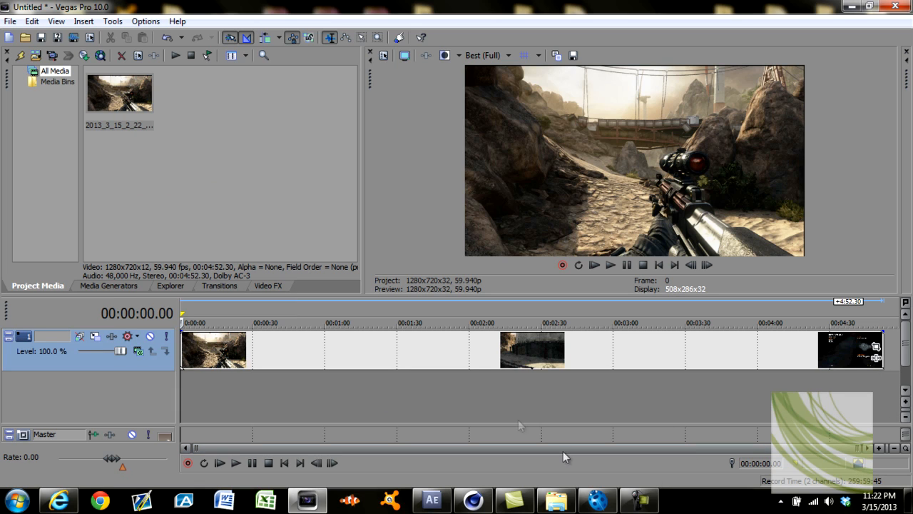
Play through the footage near its end and split the clip at 00:04:31.23.
key("space")
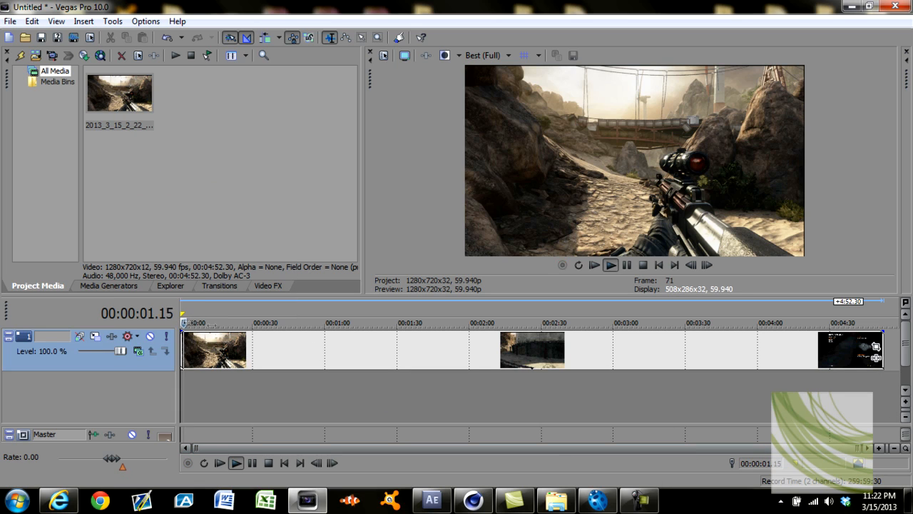
key("Return")
left_click_drag(194, 309, 263, 309)
left_click_drag(323, 310, 757, 296)
left_click(786, 307)
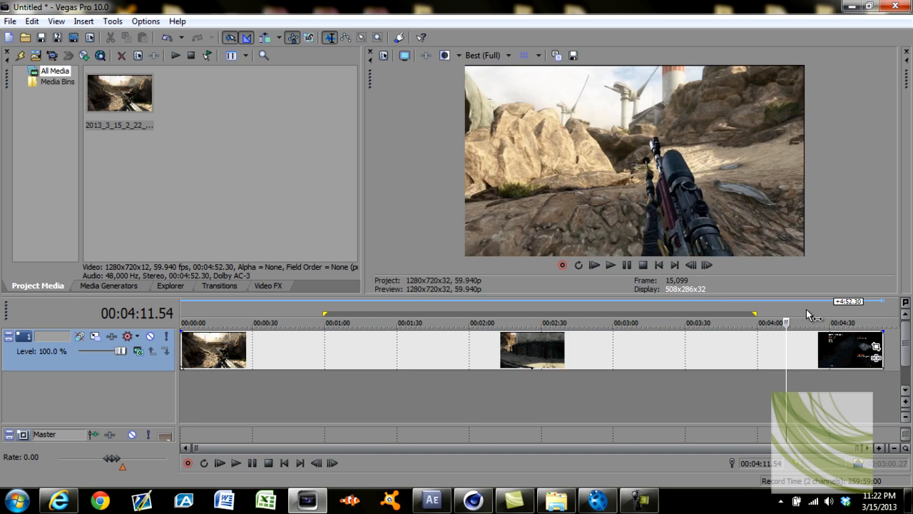
key("space")
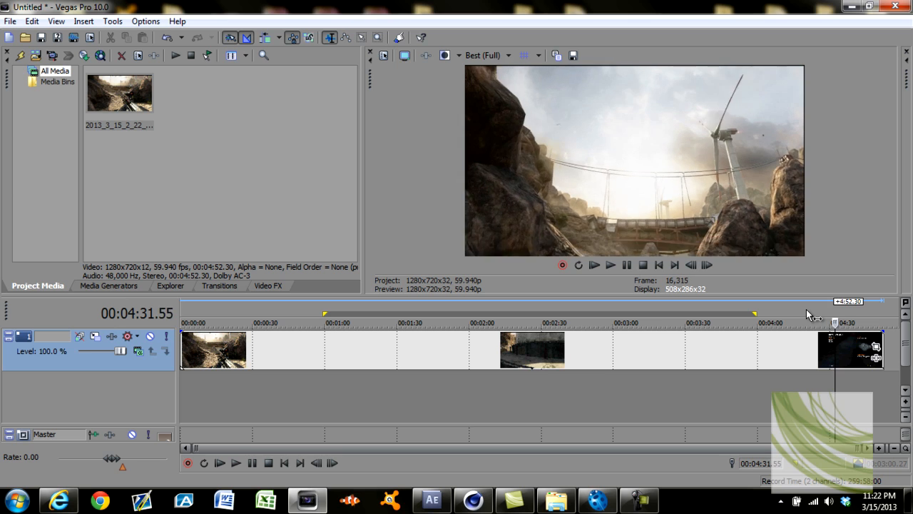
key("Return")
key("s")
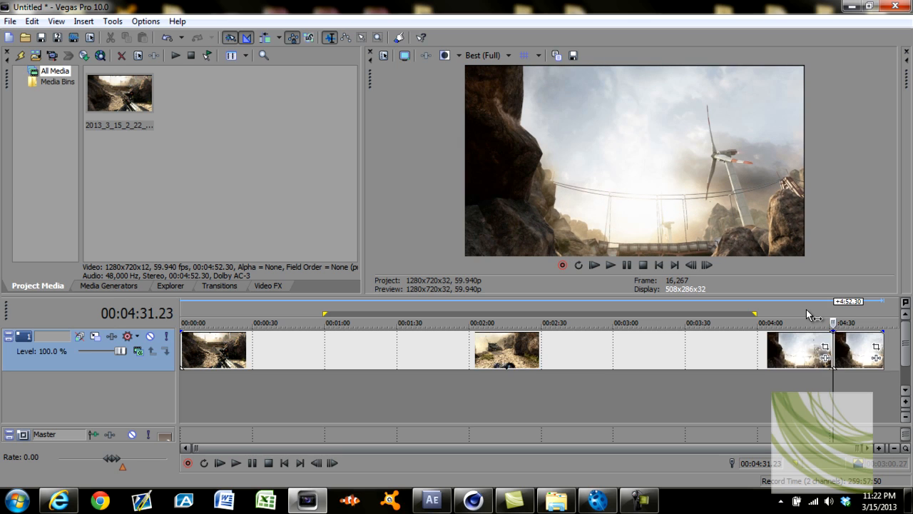
Delete the section before the split and move the remaining clip to the start of the timeline.
left_click(712, 341)
key("Delete")
left_click_drag(842, 351, 171, 330)
left_click(189, 319)
In the clip's properties, choose Disable resample and turn off Maintain aspect ratio.
scroll(191, 318, "up", 4)
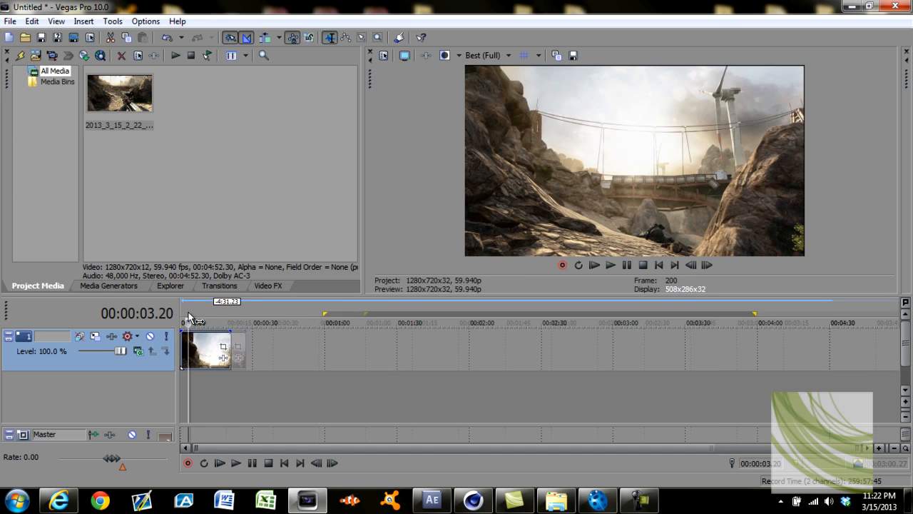
right_click(222, 341)
left_click(260, 478)
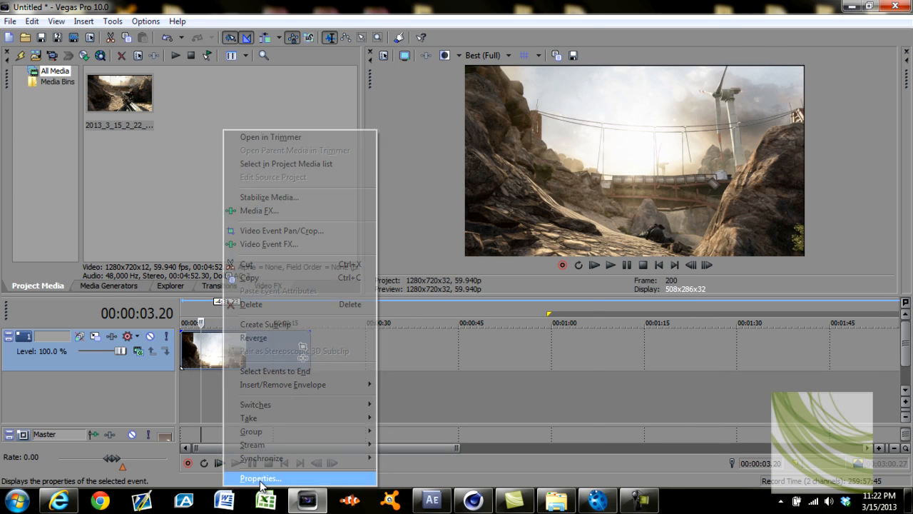
left_click(354, 214)
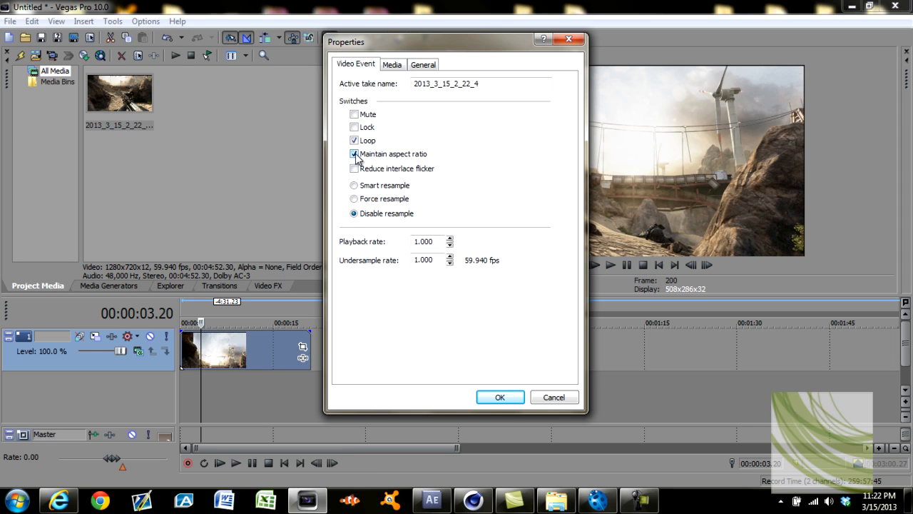
left_click(354, 154)
left_click(500, 397)
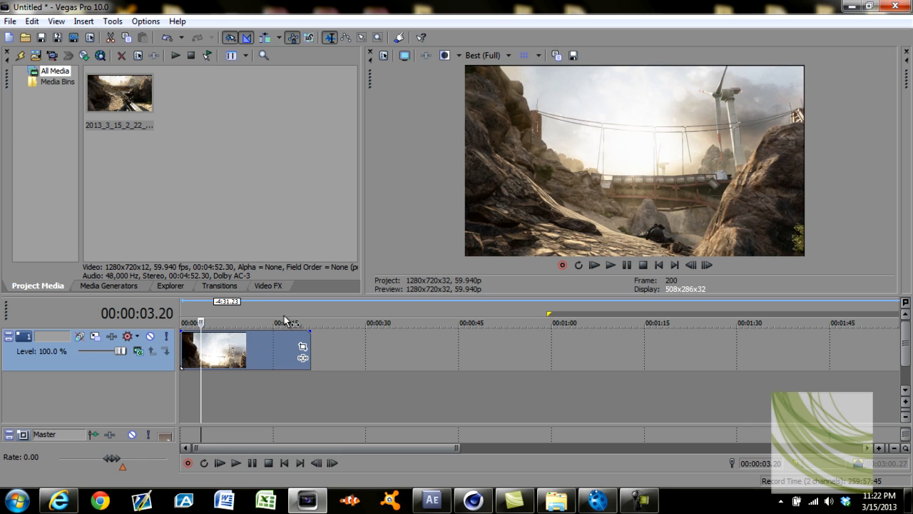
Apply the Pvr Crop preset to the clip in Event Pan/Crop.
left_click(302, 346)
left_click(826, 157)
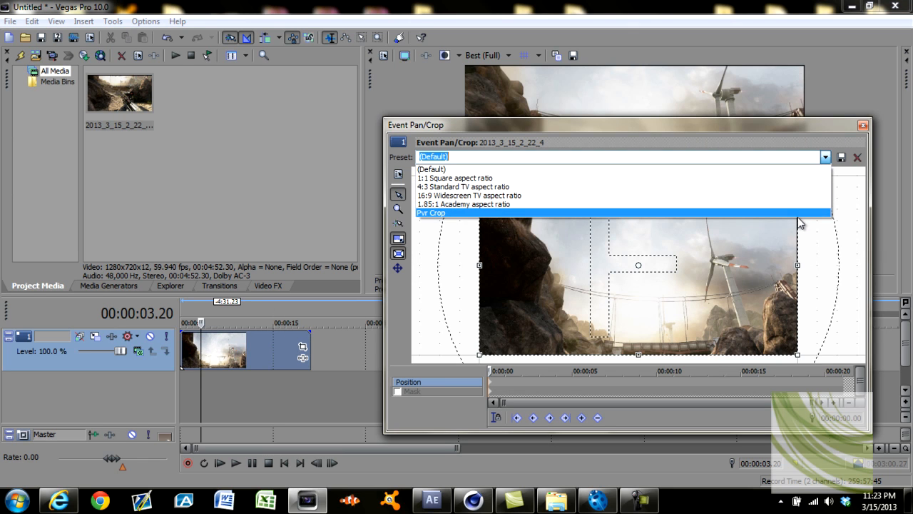
left_click(798, 214)
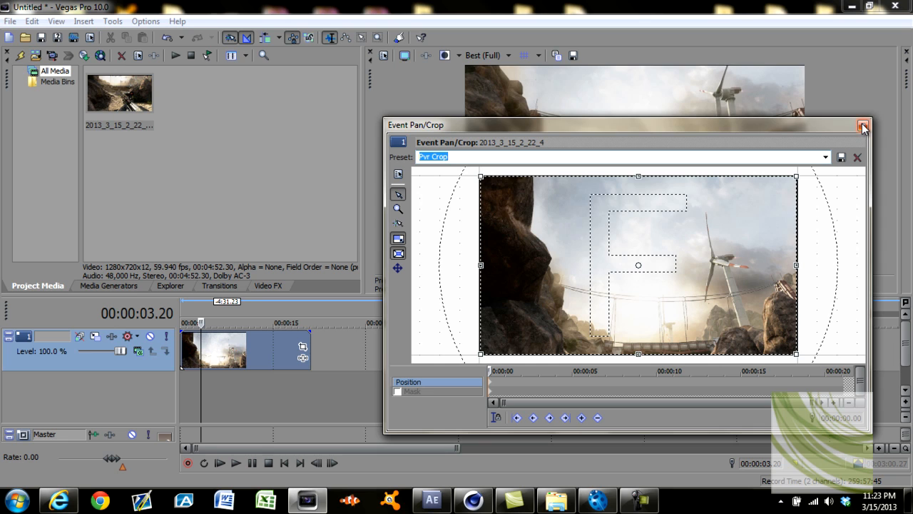
left_click(863, 126)
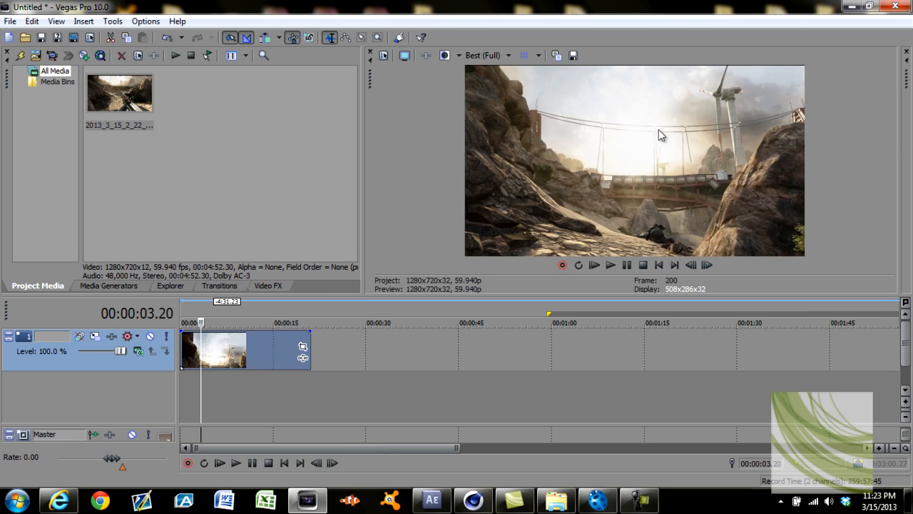
Split the clip at about 00:00:15, before the gun reappears, and delete the part after the split.
left_click(279, 314)
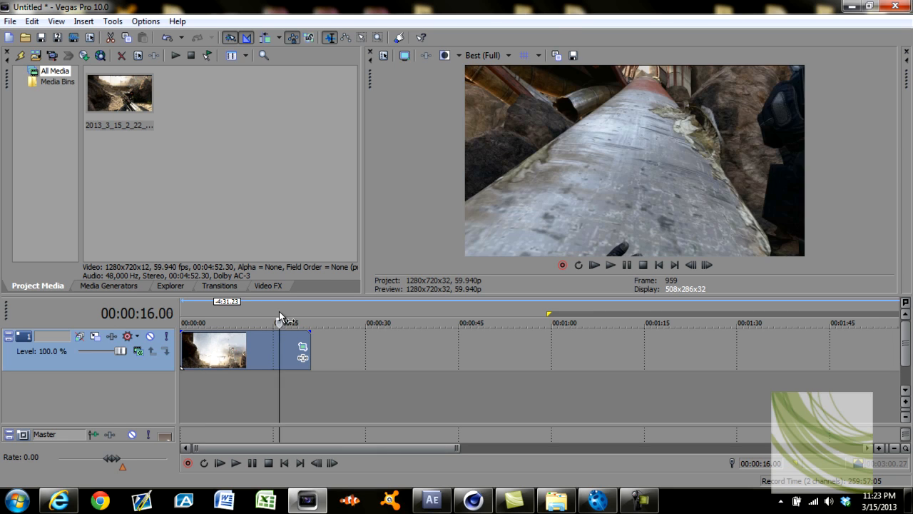
key("Left")
key("Left")
key("Left")
key("Left")
key("Left")
key("Left")
key("Left")
key("Left")
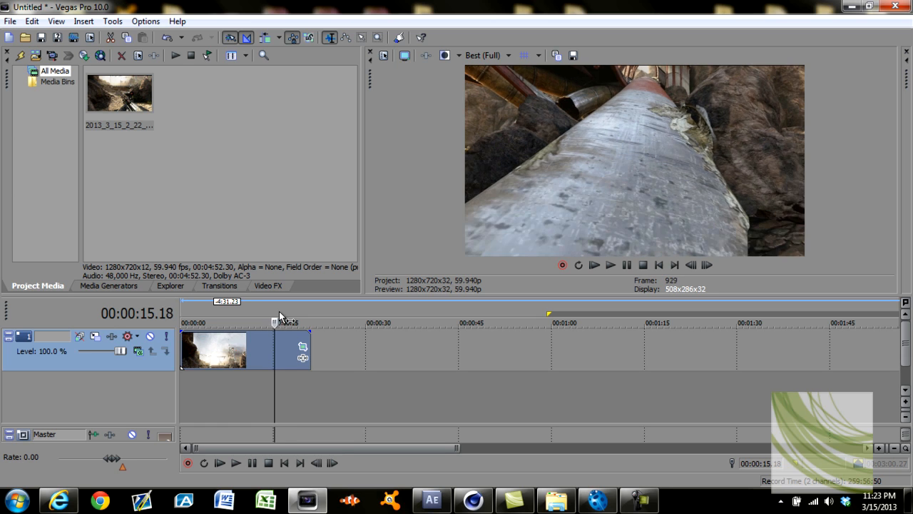
key("s")
left_click(283, 322)
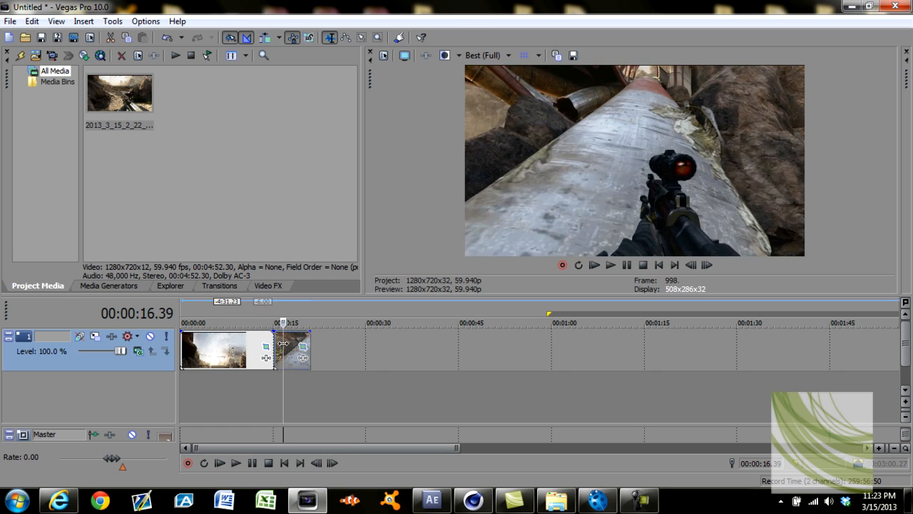
key("Delete")
Set the loop region over the trimmed clip and review the Render As settings for a JPEG image sequence in the Motion folder.
left_click_drag(184, 315, 273, 314)
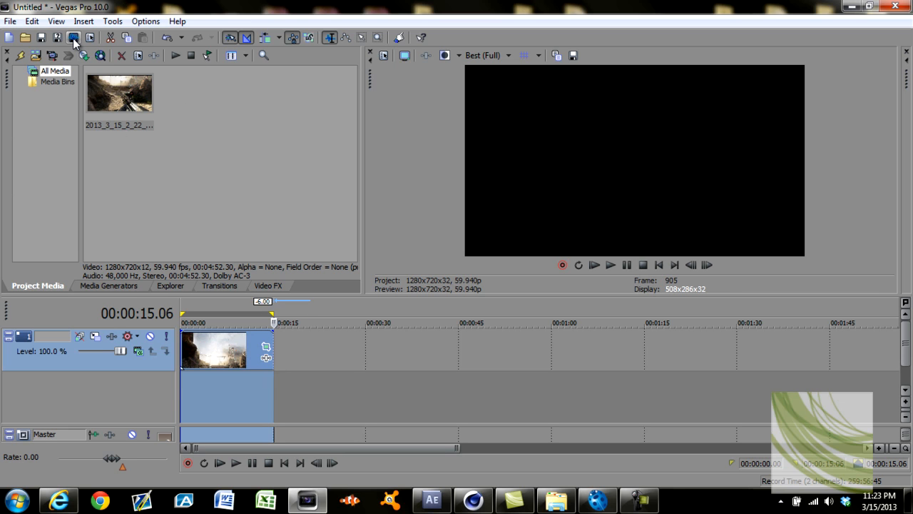
left_click(74, 37)
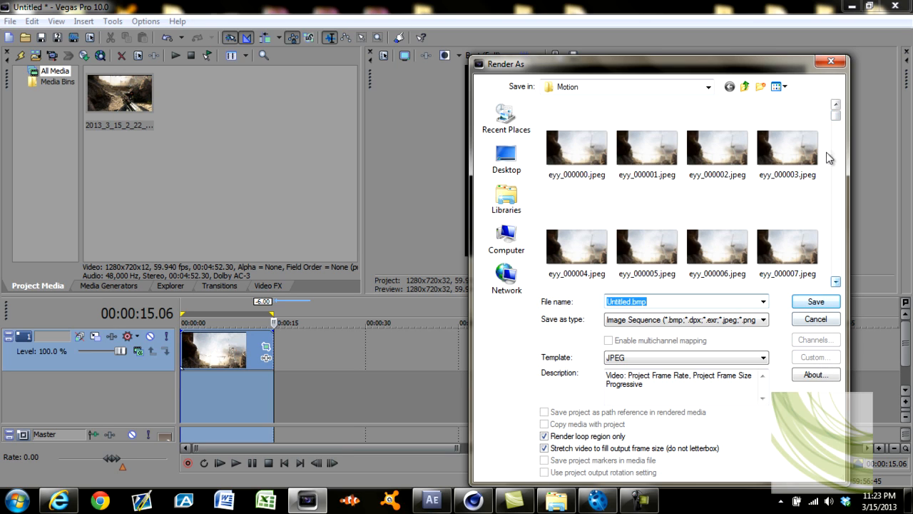
left_click_drag(836, 116, 836, 274)
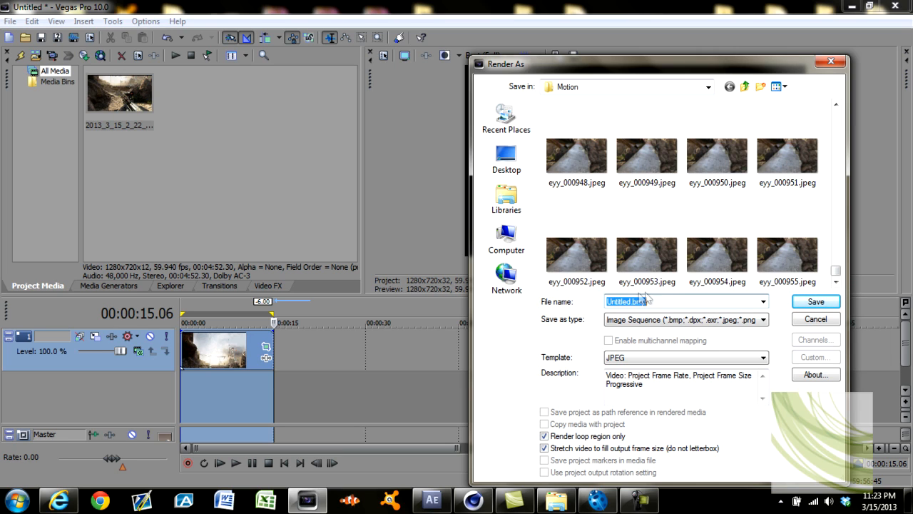
left_click(663, 320)
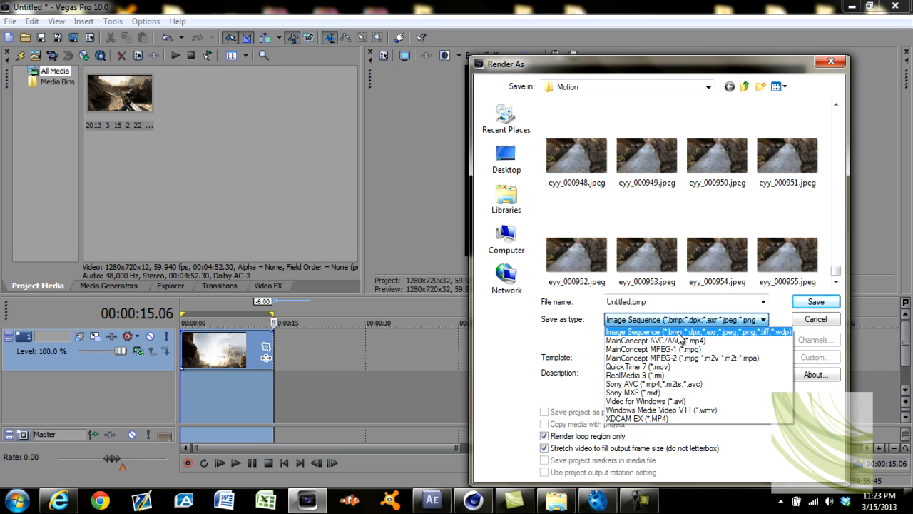
left_click(749, 321)
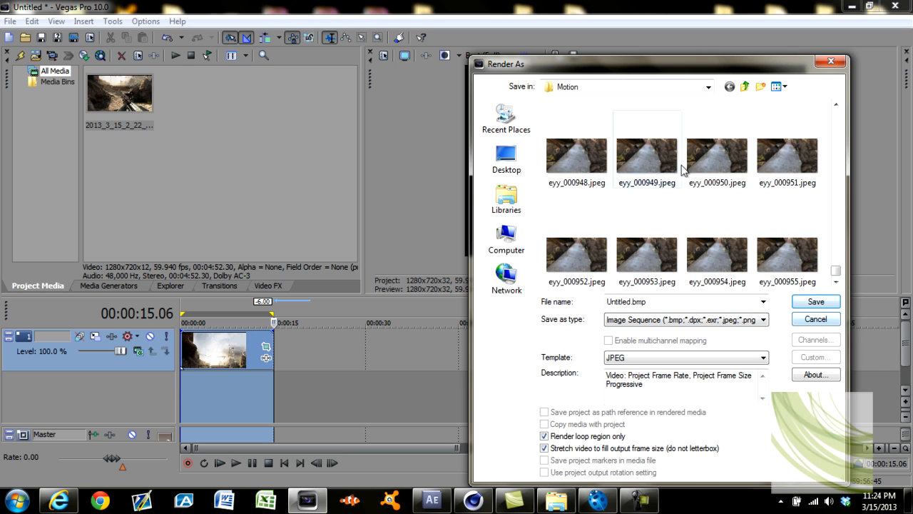
left_click(832, 62)
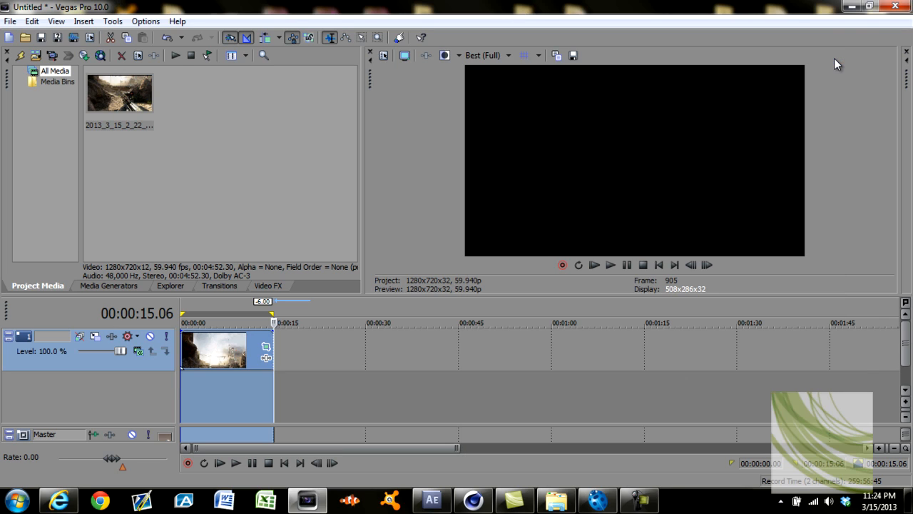
Close Vegas Pro without saving the changes to the project.
left_click(897, 7)
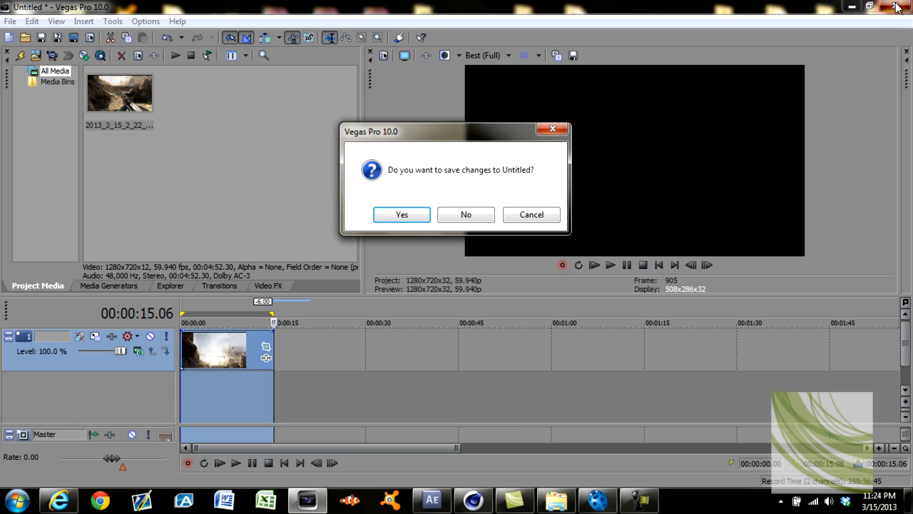
left_click(459, 216)
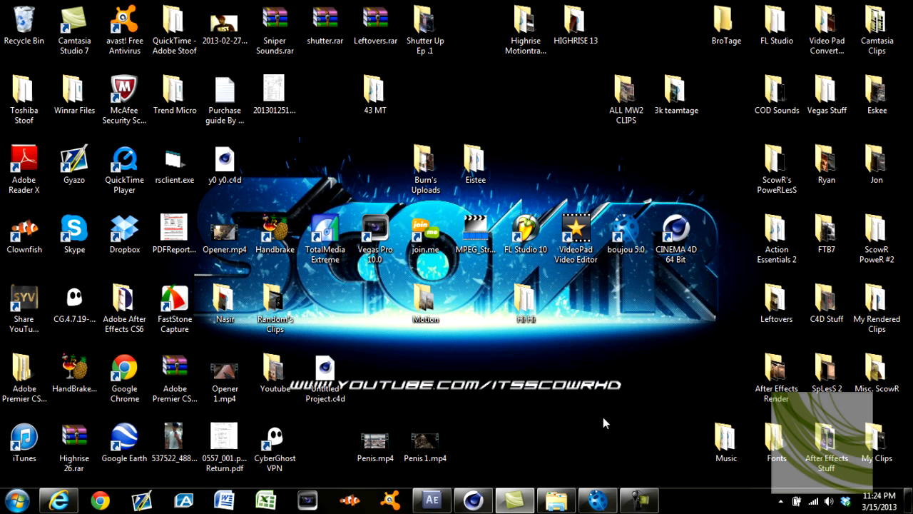
Switch to boujou and scrub the tracked sequence back to frame 1.
left_click(594, 500)
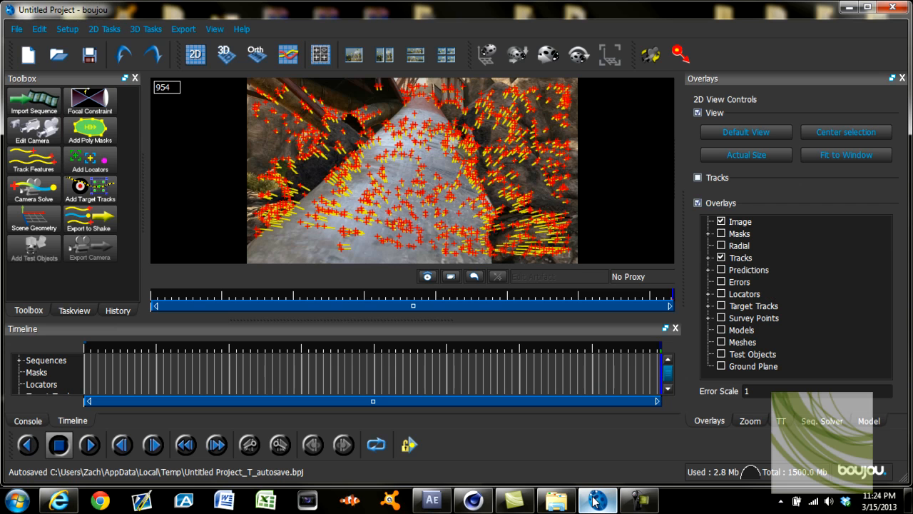
left_click(660, 349)
left_click_drag(532, 361, 70, 356)
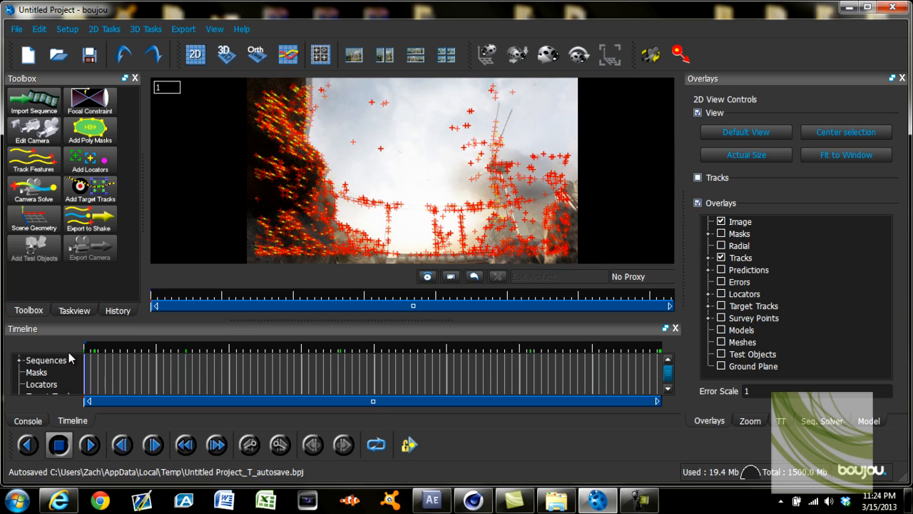
Load the JPEG sequence starting with eyy_000000.jpeg from the desktop's Motion folder into the image sequence import settings.
left_click(23, 105)
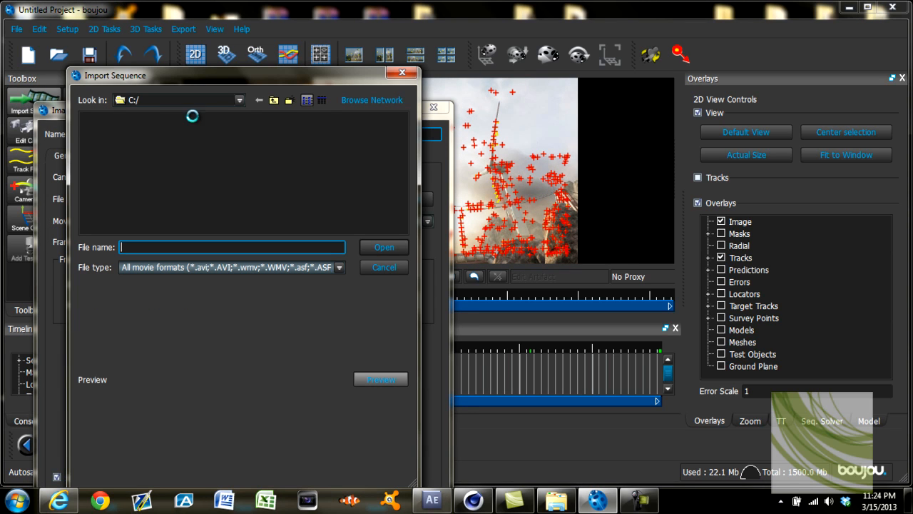
left_click(237, 101)
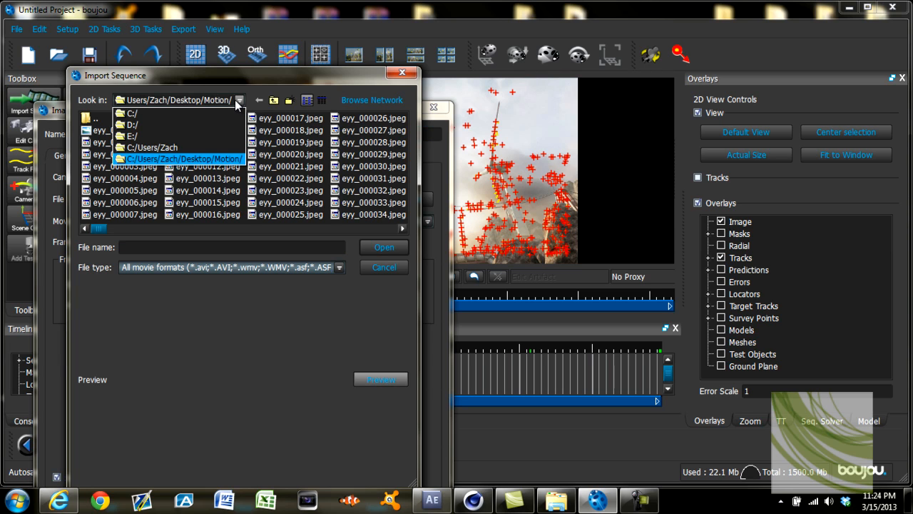
left_click(220, 148)
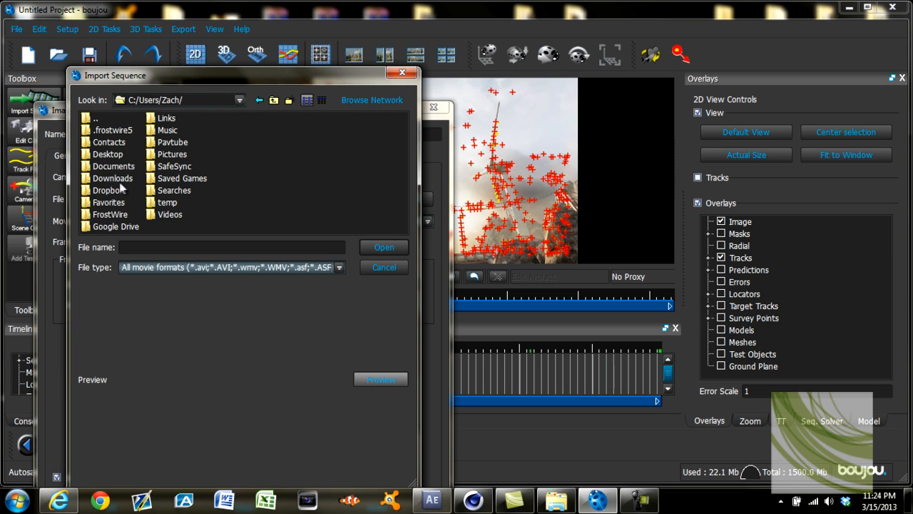
double_click(106, 155)
left_click(328, 203)
double_click(329, 204)
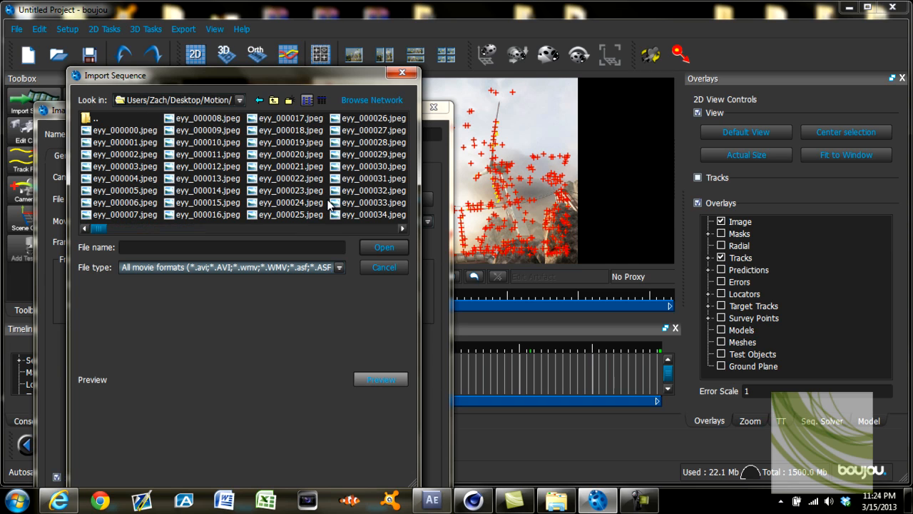
double_click(129, 130)
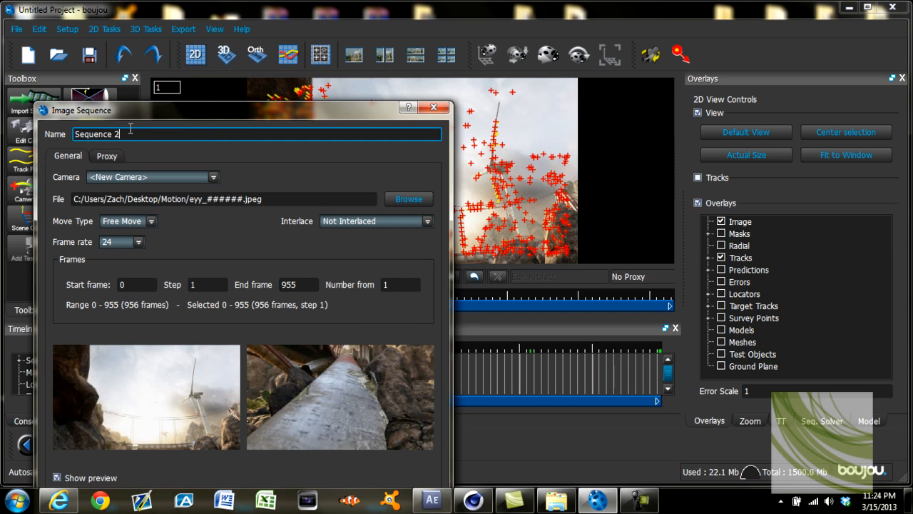
left_click_drag(171, 108, 183, 26)
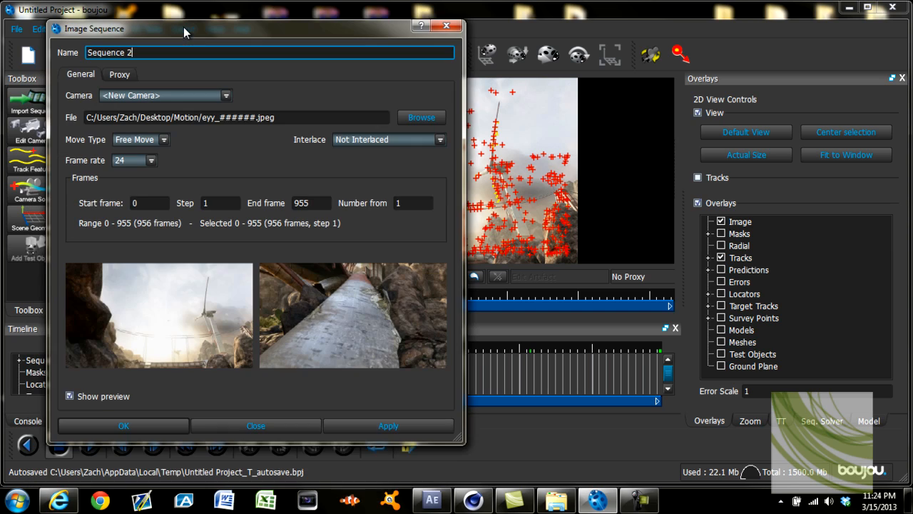
Try a 59.94 frame rate for the new image sequence, and close its settings without importing it.
left_click(152, 159)
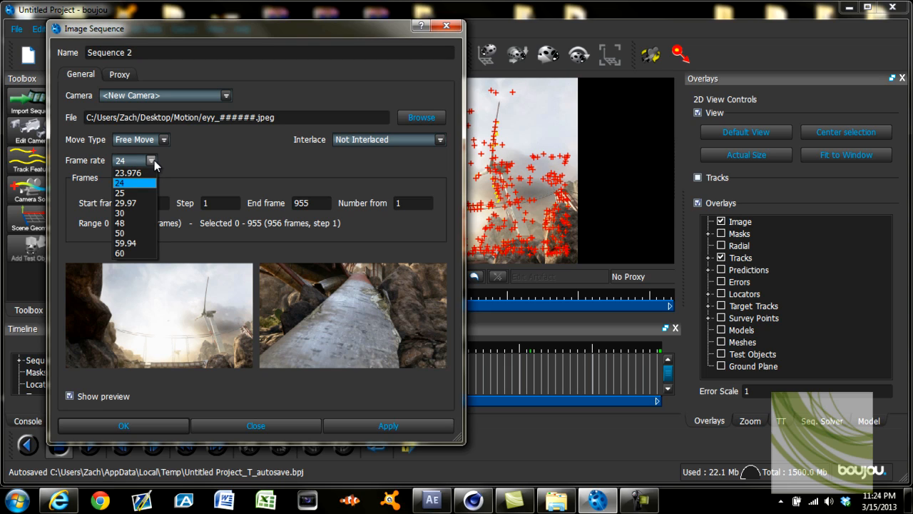
left_click(141, 244)
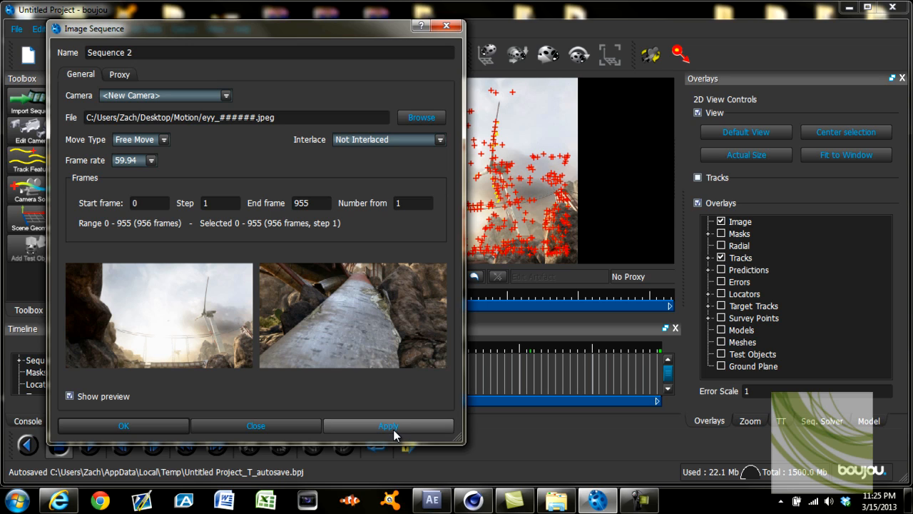
left_click(150, 161)
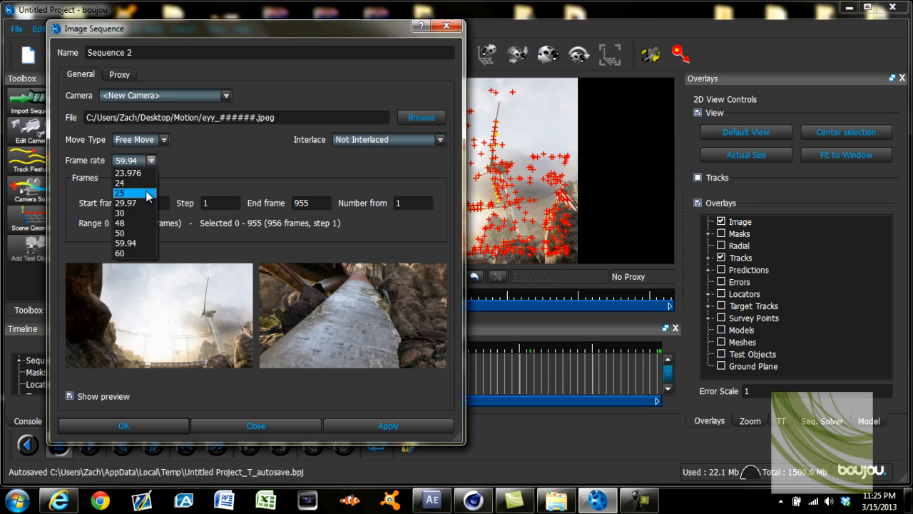
left_click(147, 192)
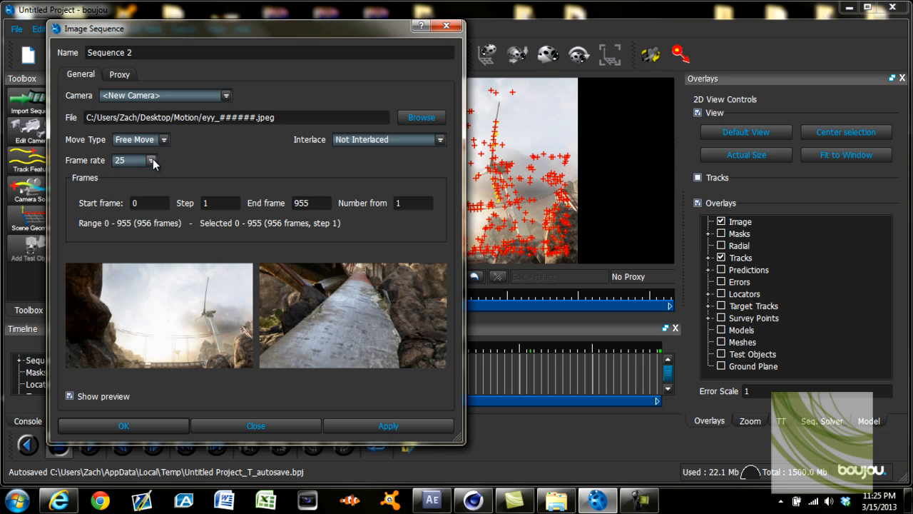
left_click(152, 159)
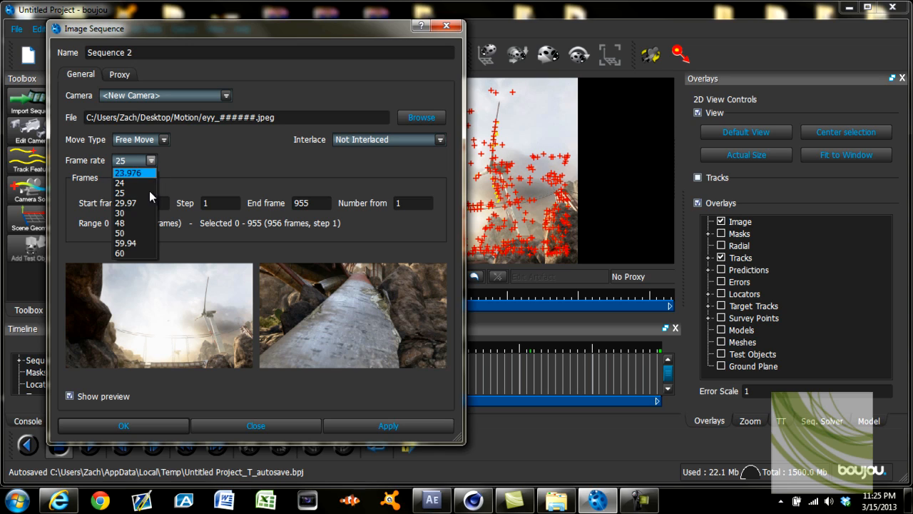
left_click(135, 243)
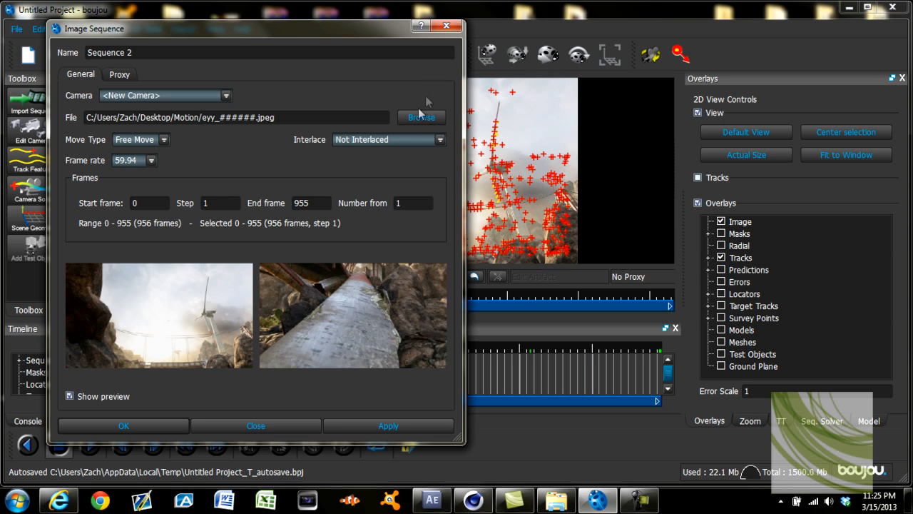
left_click(447, 26)
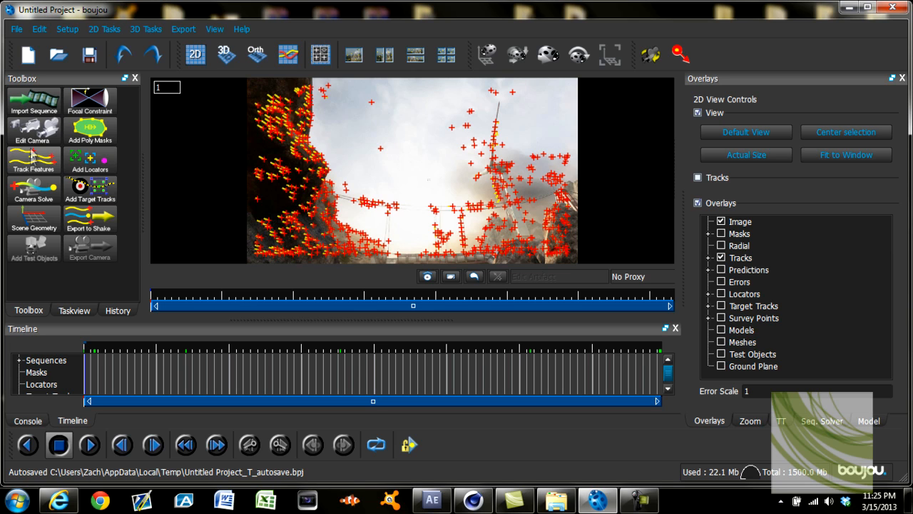
Scrub the tracked sequence to frame 178 and examine the basic and advanced feature tracking properties without starting a new track.
left_click_drag(86, 351, 192, 352)
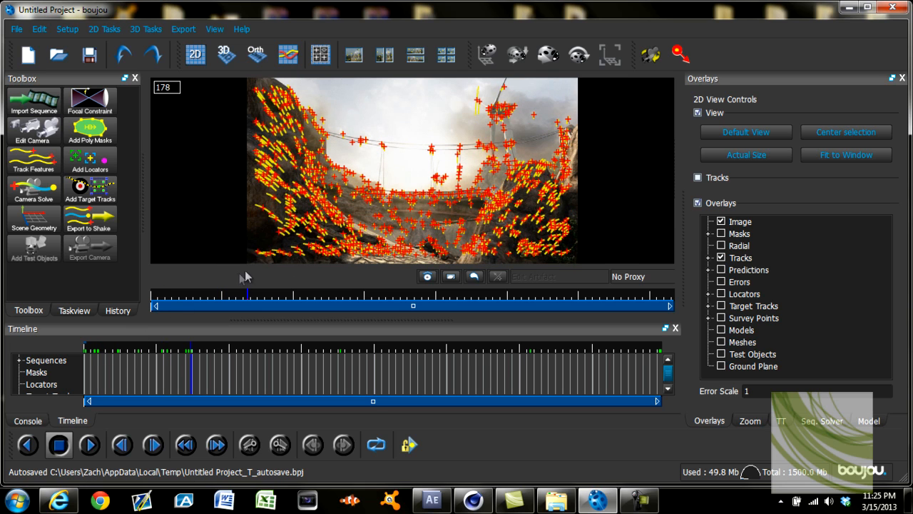
left_click(35, 163)
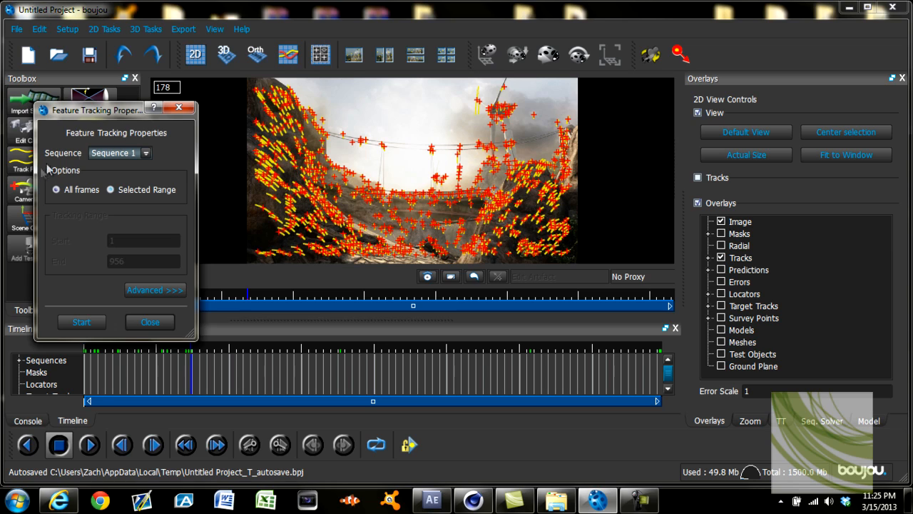
left_click(179, 108)
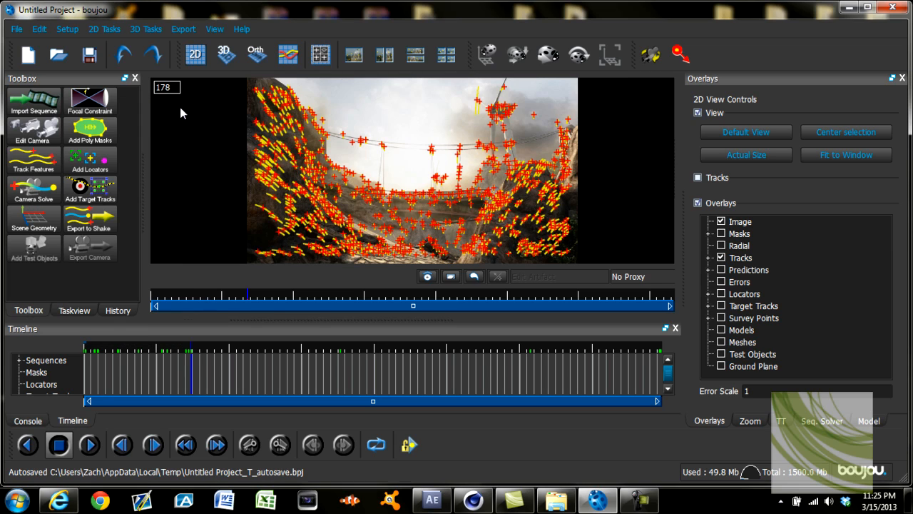
left_click(36, 164)
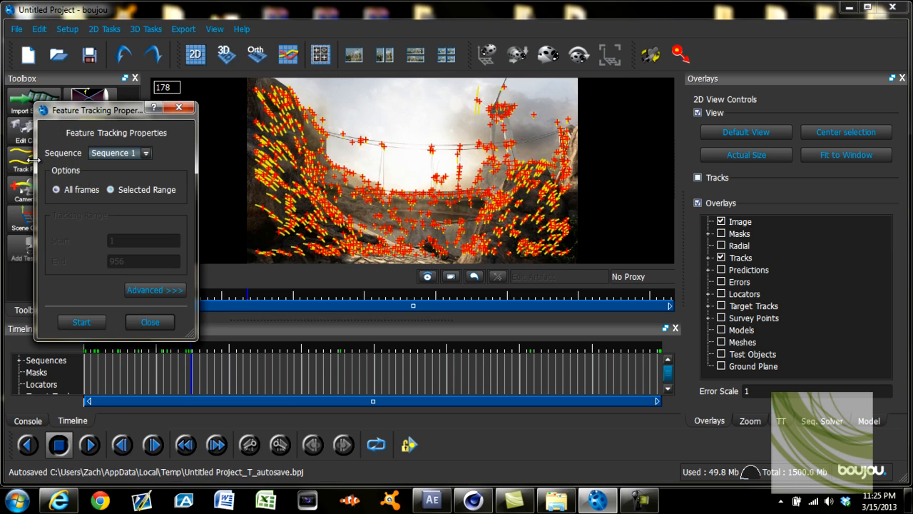
left_click(151, 288)
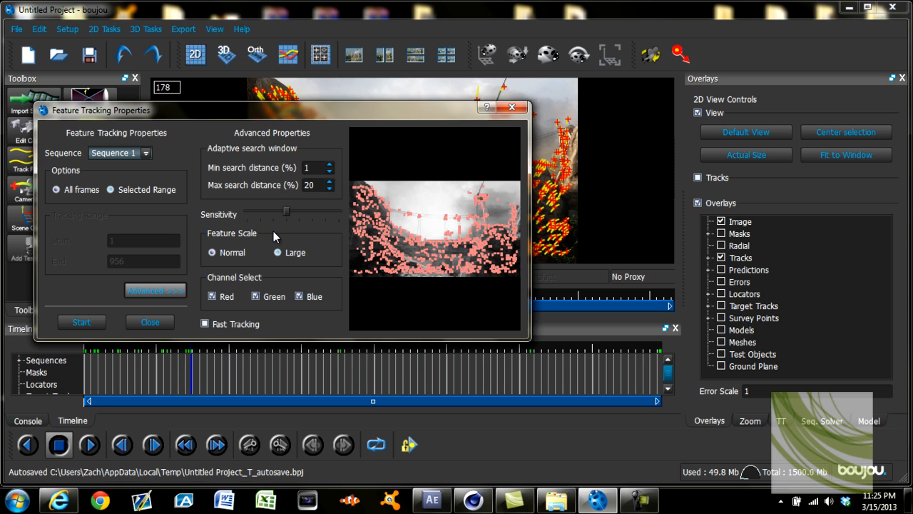
left_click(178, 290)
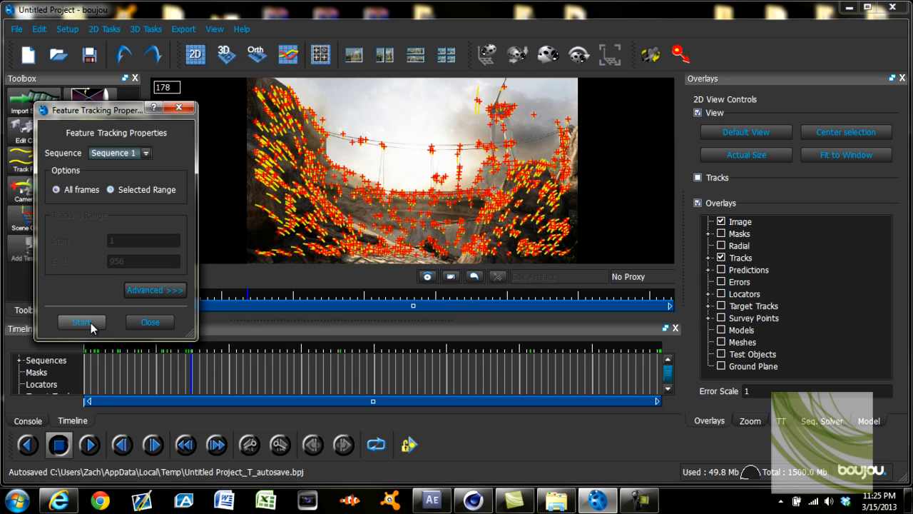
left_click(142, 293)
left_click(142, 294)
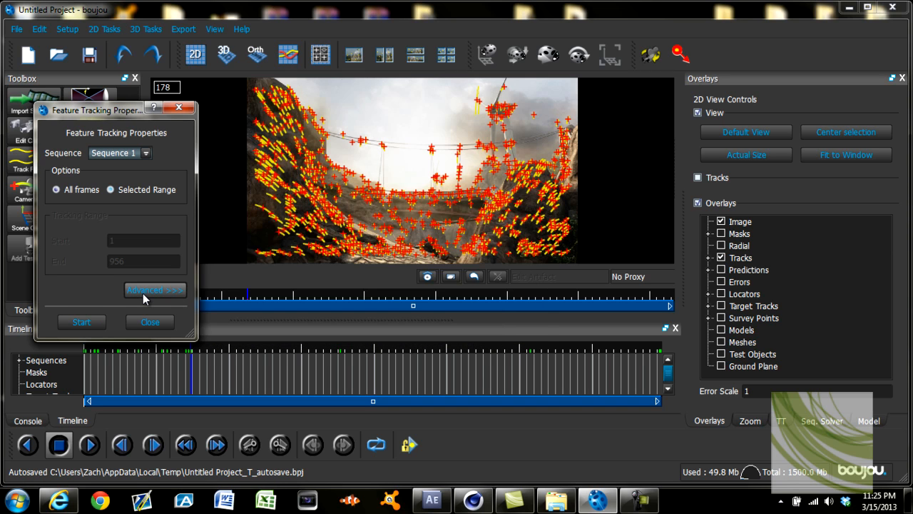
left_click(143, 293)
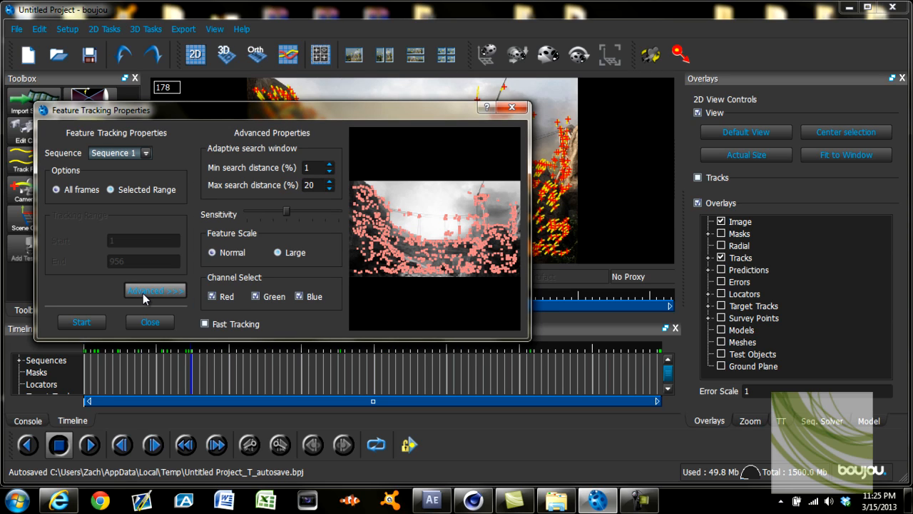
left_click(142, 293)
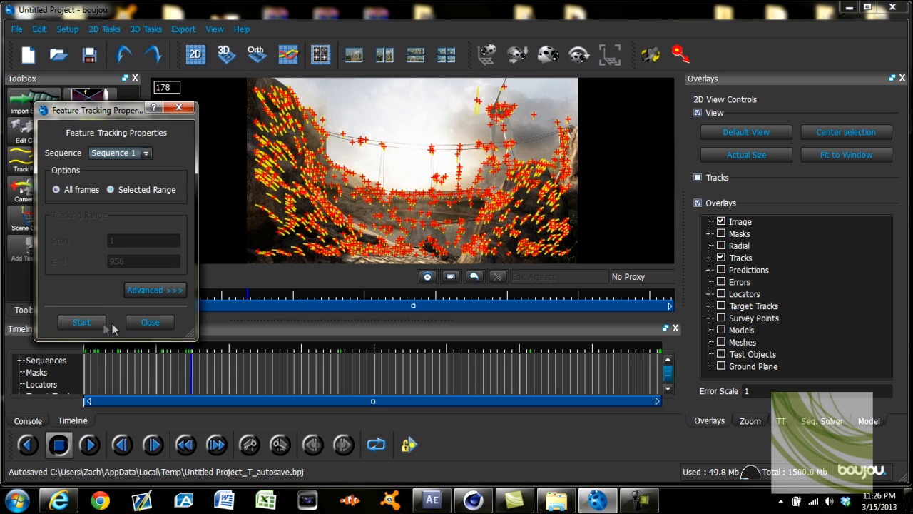
left_click(140, 321)
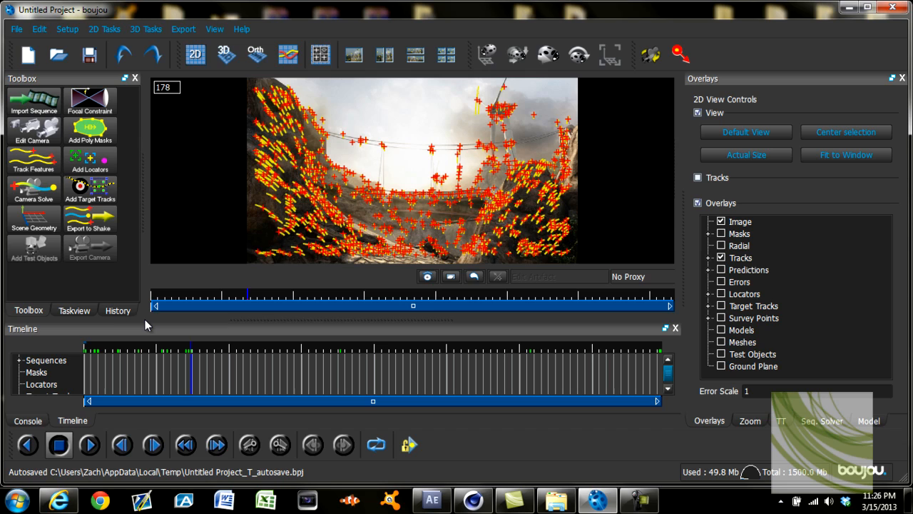
Run a camera solve on all frames of Sequence 1 with camera path smoothness optimization enabled.
left_click(34, 192)
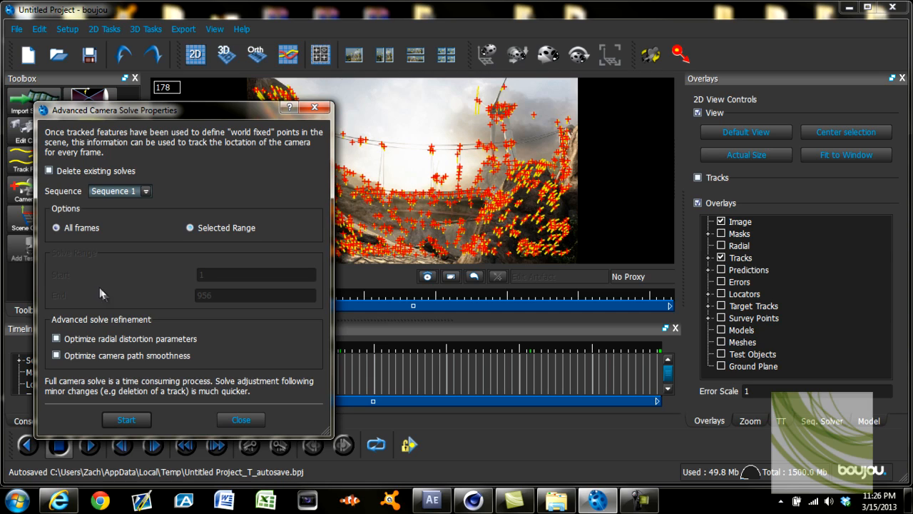
left_click(56, 356)
left_click(128, 421)
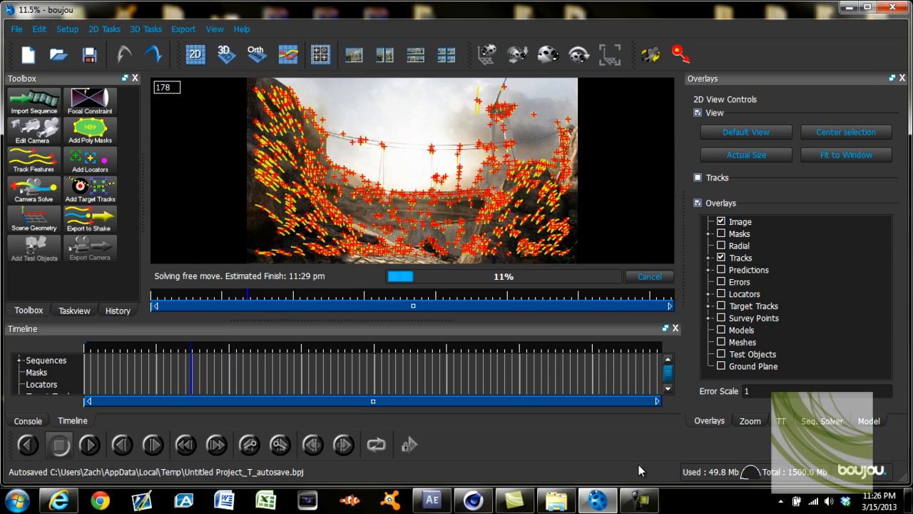
left_click(640, 500)
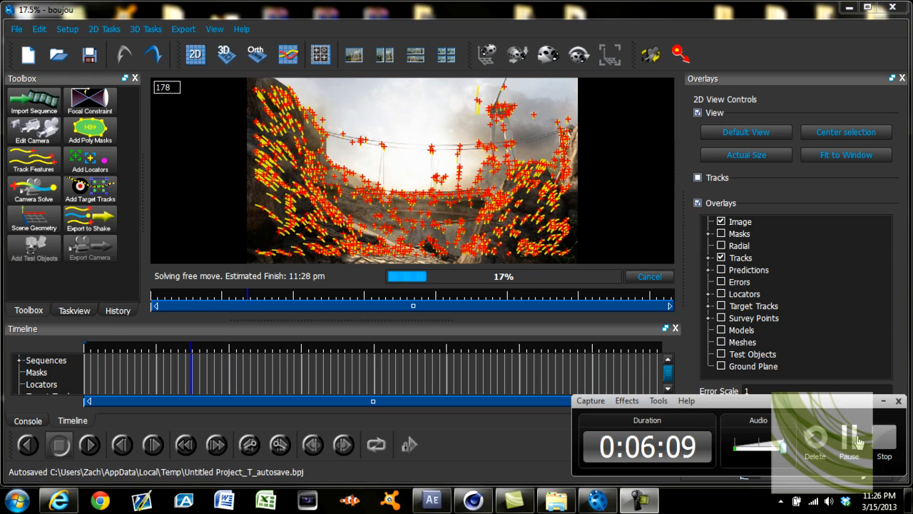
left_click(858, 441)
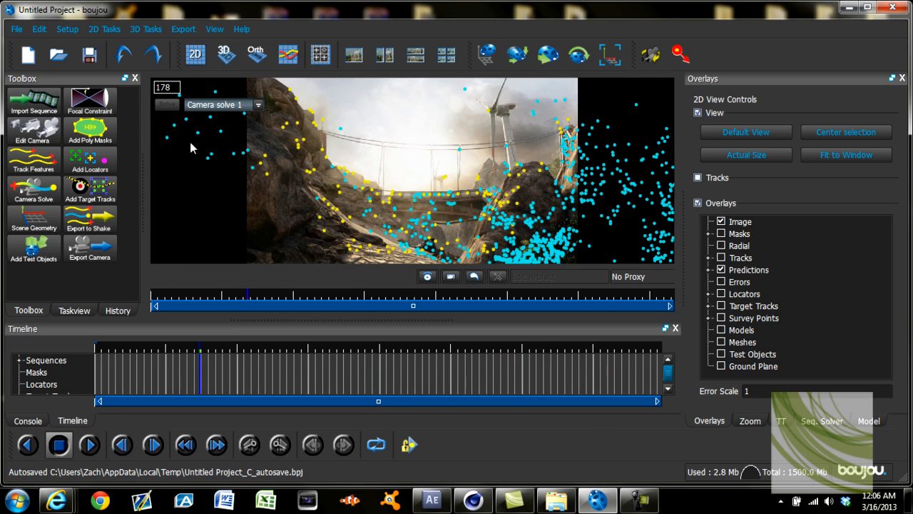
left_click(632, 506)
left_click(631, 507)
Scrub the solved sequence to frame 290 and add a coordinate frame hint to the scene geometry.
left_click(148, 349)
left_click_drag(147, 341, 266, 331)
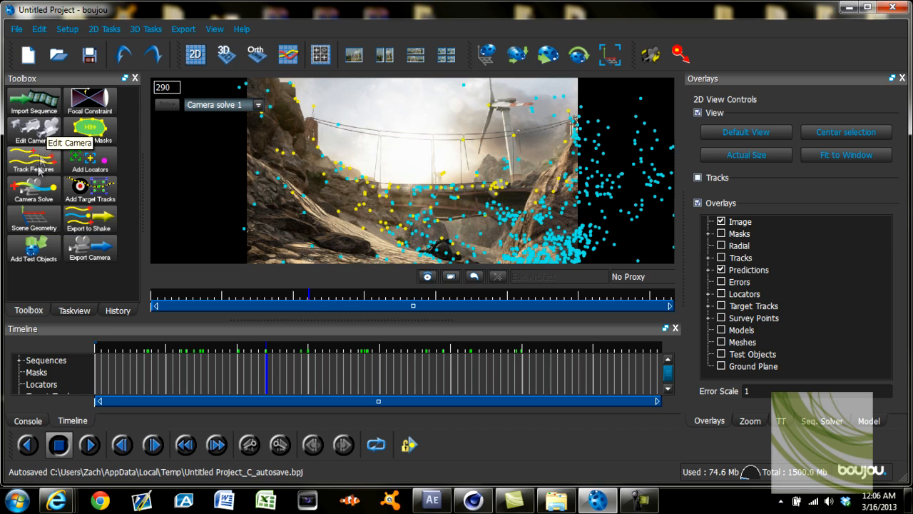
left_click(36, 220)
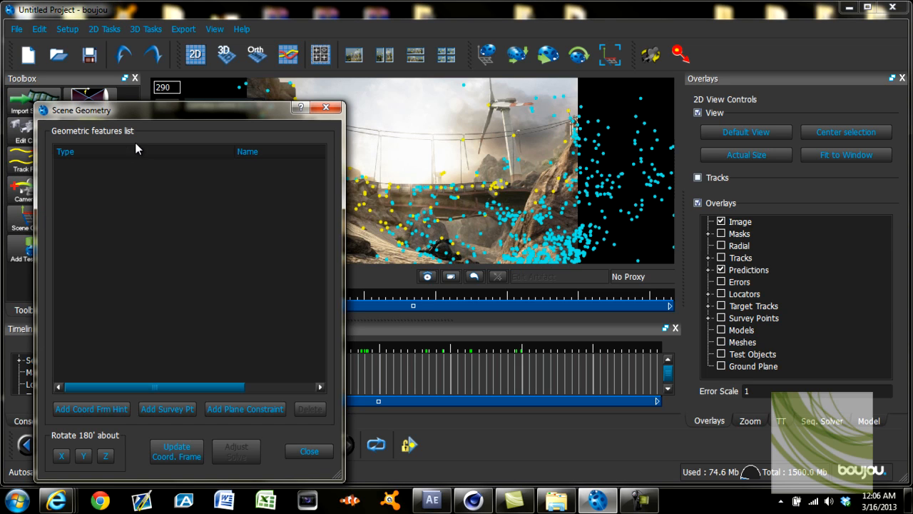
left_click_drag(168, 111, 732, 54)
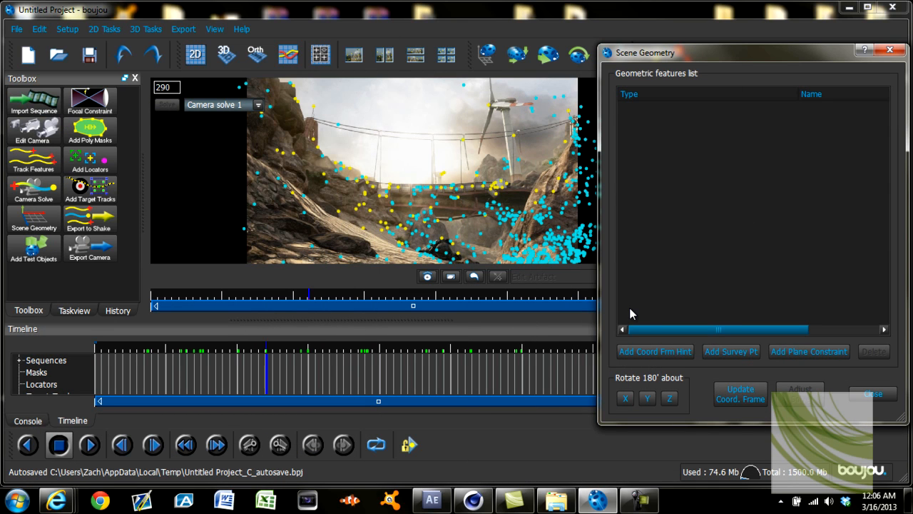
left_click(672, 353)
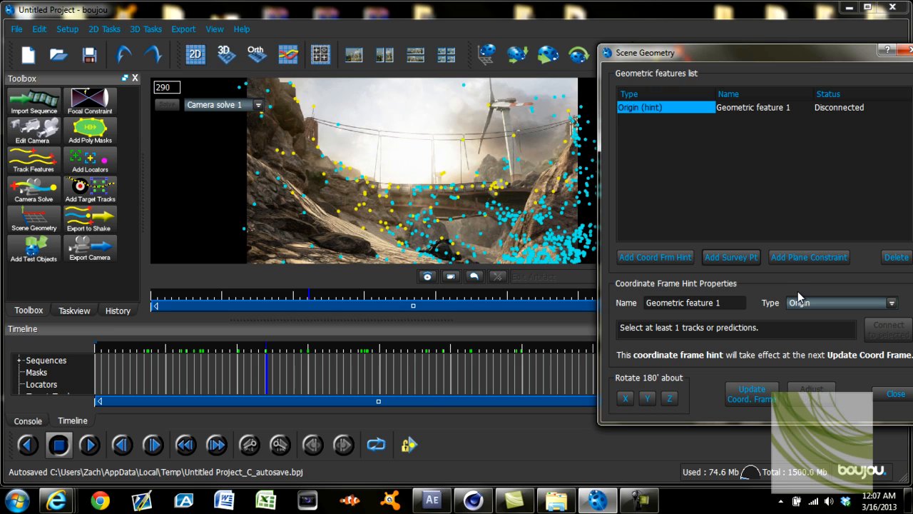
left_click_drag(807, 58, 795, 49)
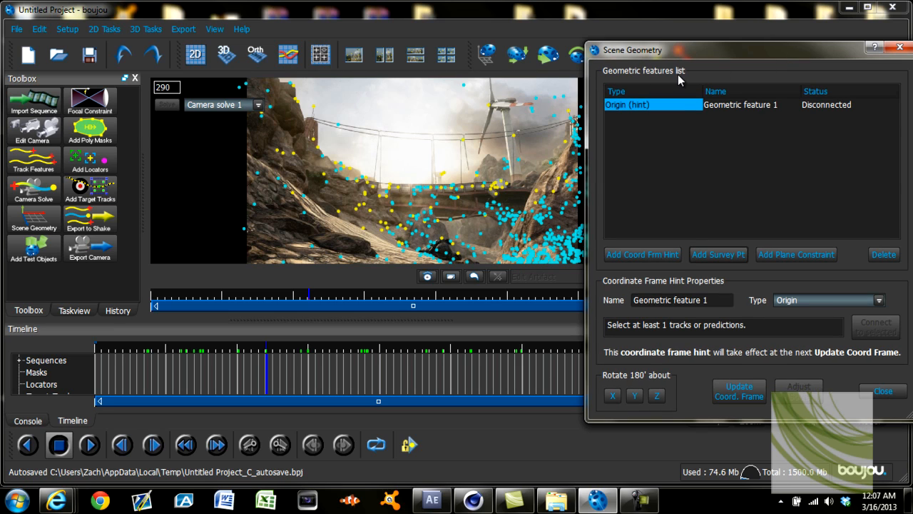
Make the hint an x-axis connected to two tracks along the bridge deck at frame 409, and update the coordinate frame.
left_click(803, 302)
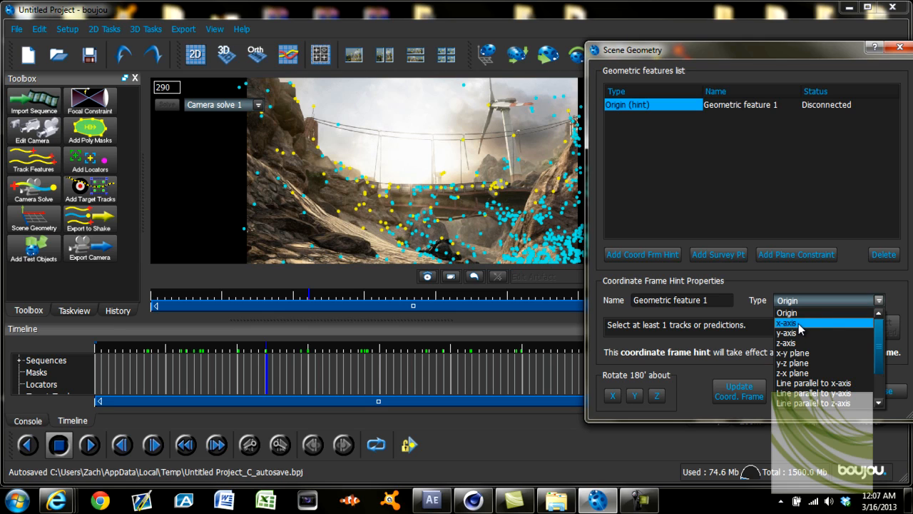
left_click(798, 324)
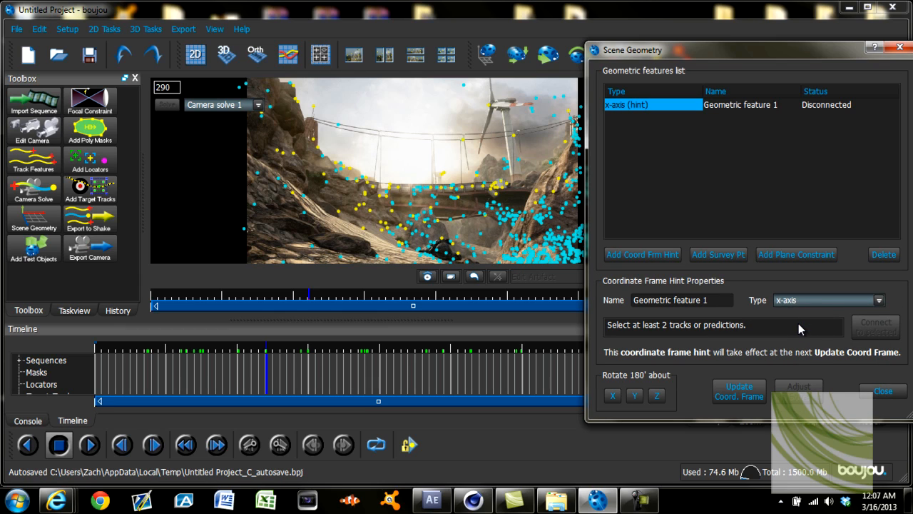
left_click(796, 304)
left_click_drag(267, 352, 341, 352)
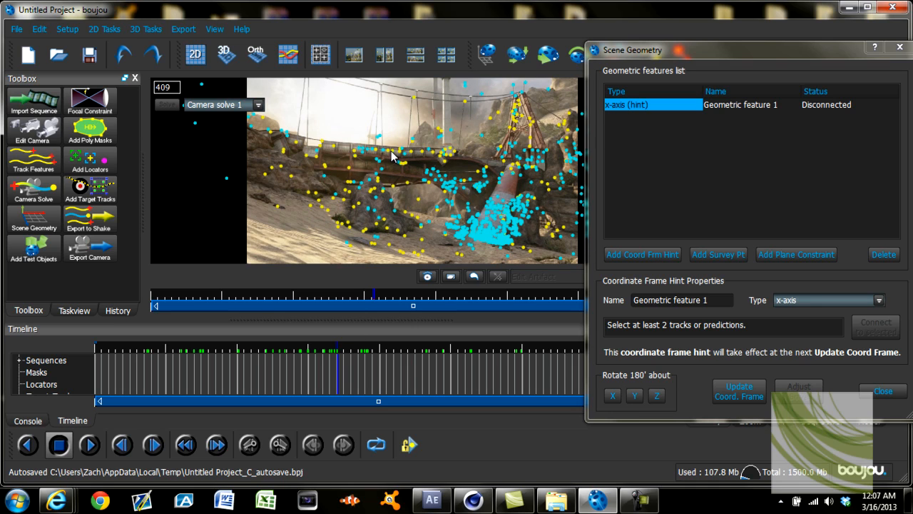
left_click(337, 149)
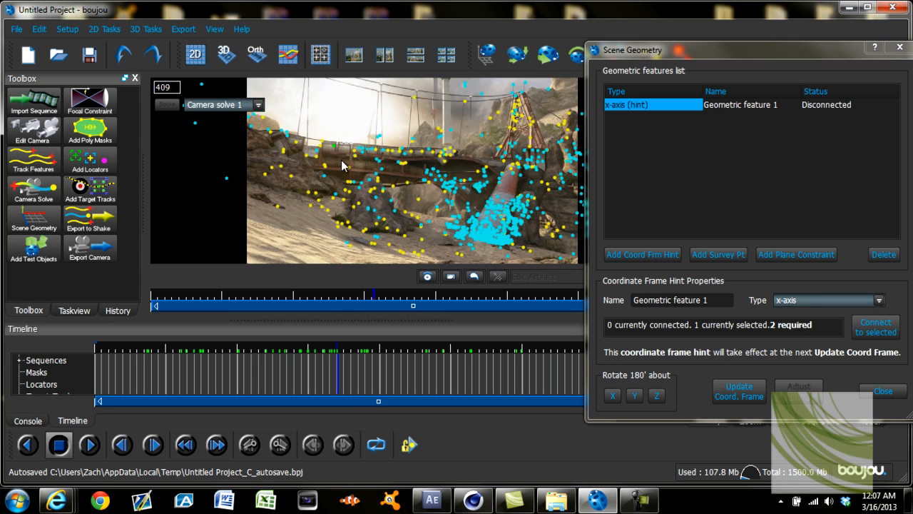
left_click(423, 154)
left_click(884, 334)
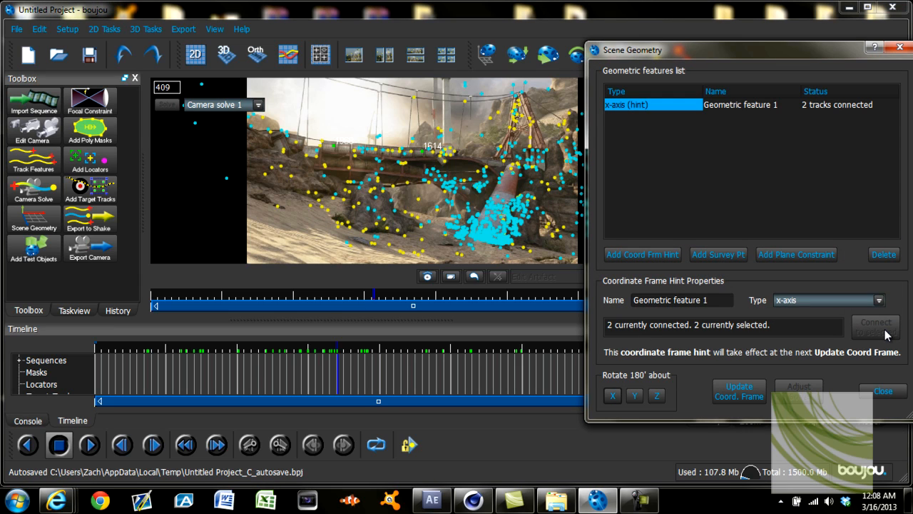
left_click(743, 392)
Add a second coordinate frame hint to the scene geometry with the type z-axis.
left_click(641, 254)
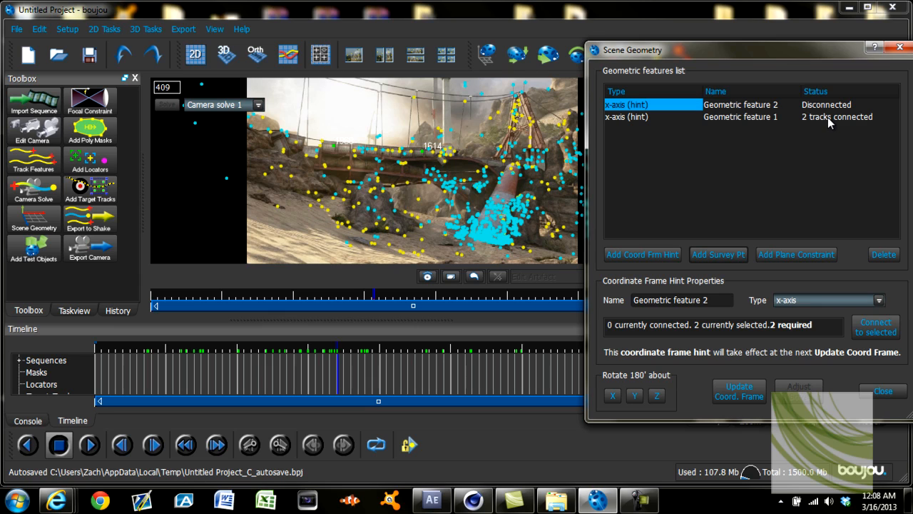
left_click(792, 301)
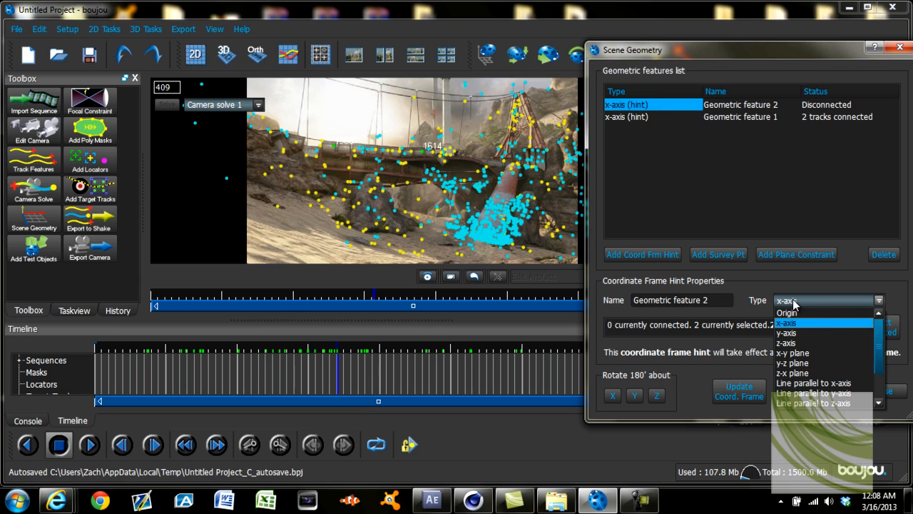
left_click(794, 344)
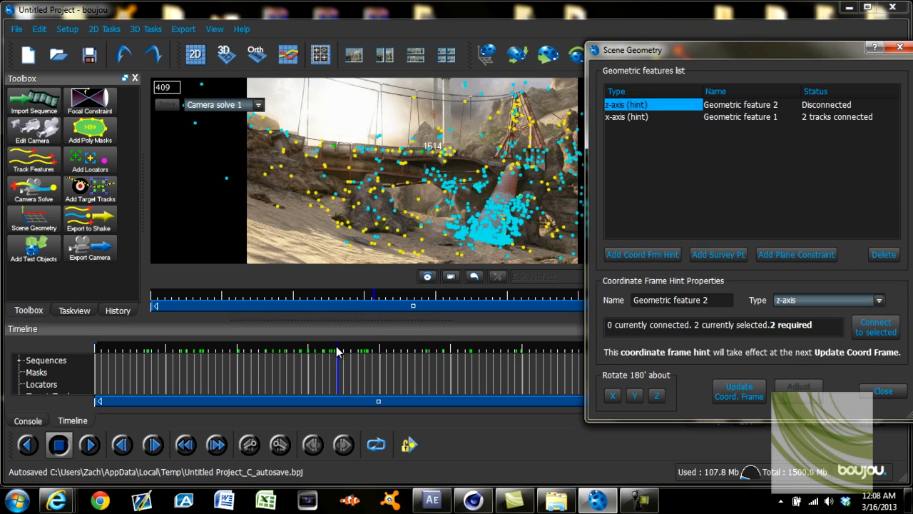
Connect the z-axis hint to only tracks 438 and 4502 on the rocks at frame 92, and update the coordinate frame.
left_click_drag(338, 351, 221, 354)
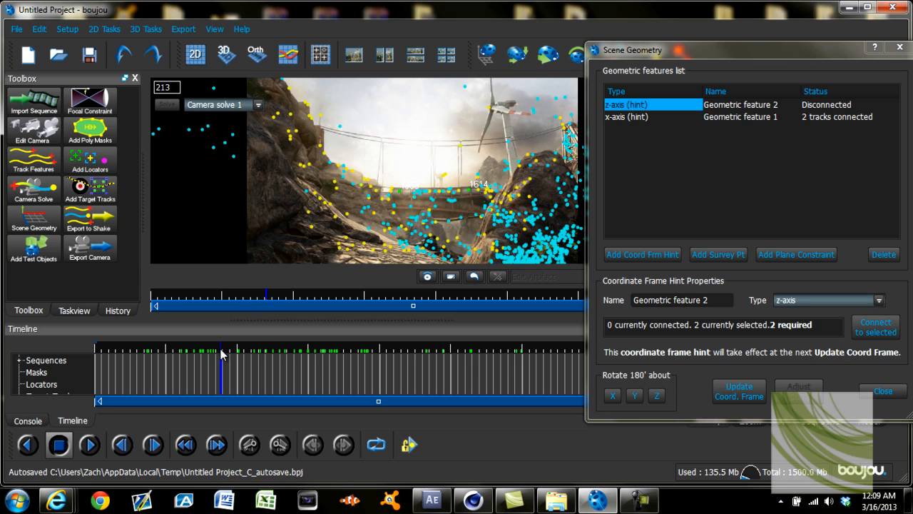
left_click_drag(221, 354, 148, 333)
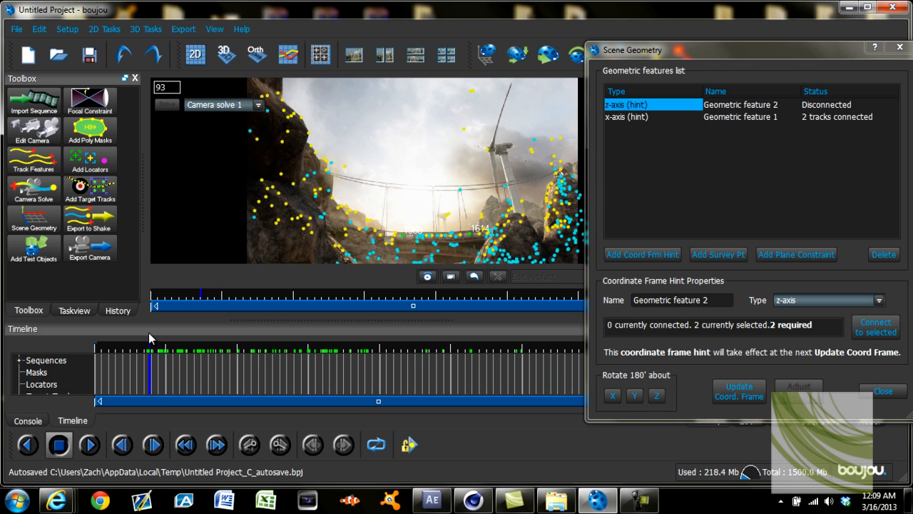
left_click(255, 213, "ctrl")
left_click(323, 219, "ctrl")
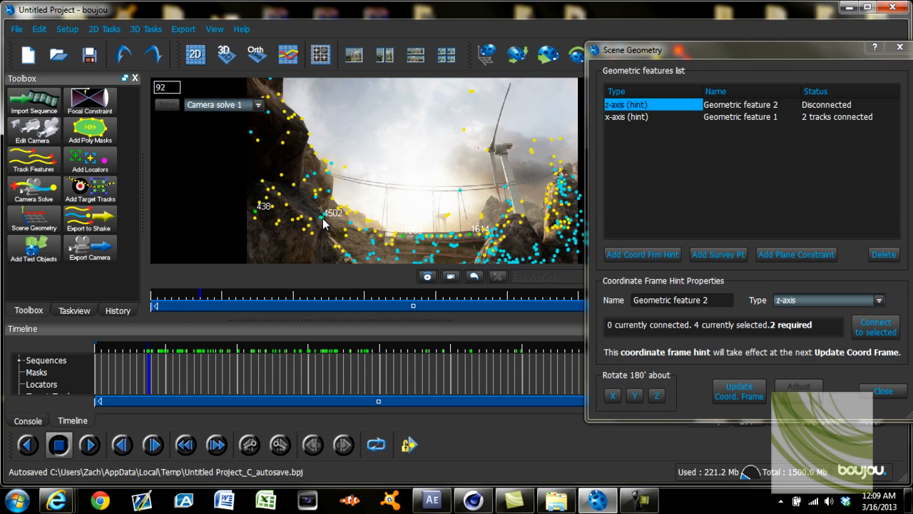
left_click(404, 240, "ctrl")
left_click(867, 325)
left_click(743, 397)
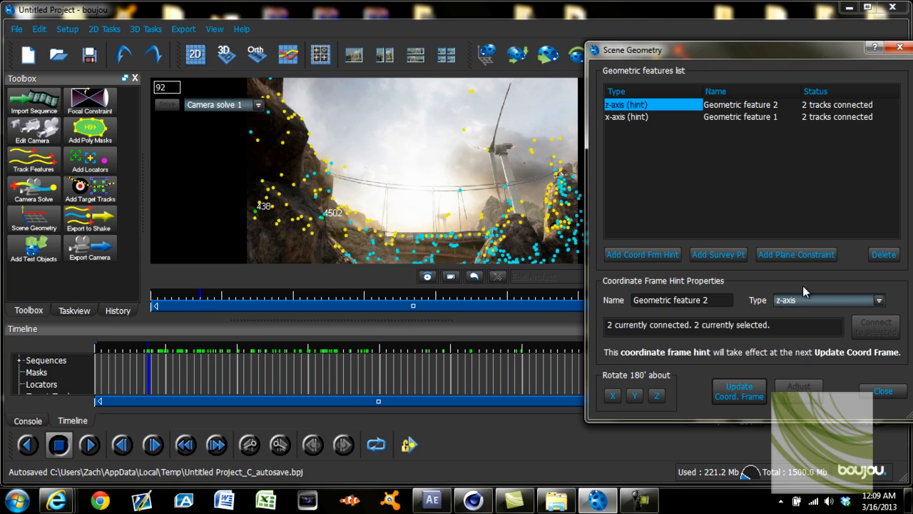
Examine the tracked points and available hint types across the sequence, comparing frames 524, 762, 442, 293, 262 and 464.
left_click(817, 299)
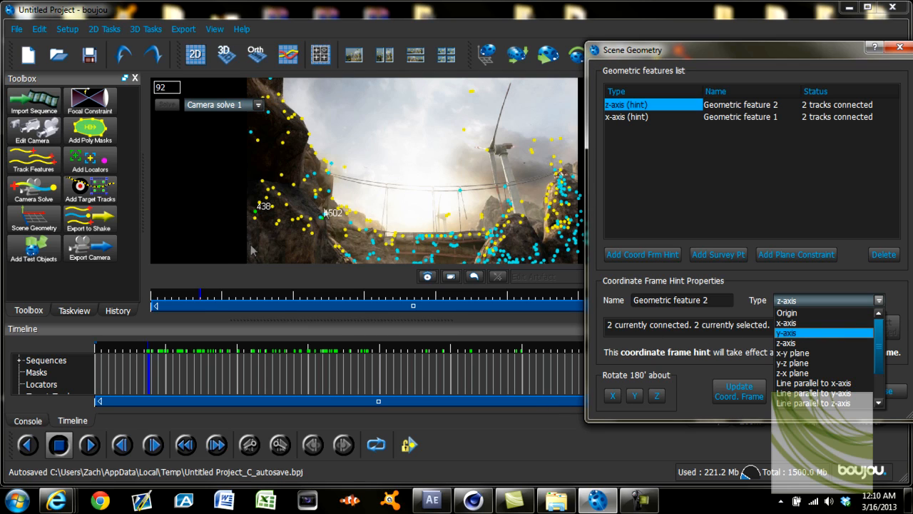
left_click(160, 351)
left_click_drag(162, 351, 407, 361)
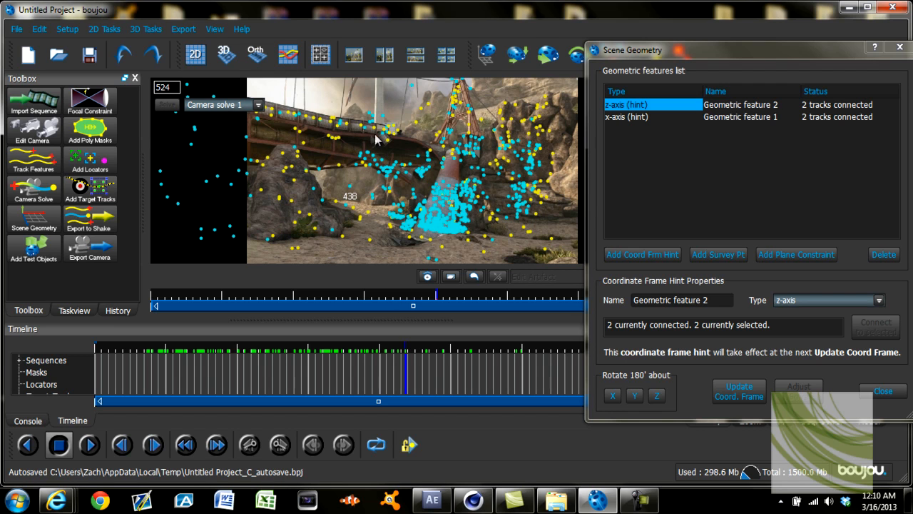
left_click_drag(404, 348, 547, 349)
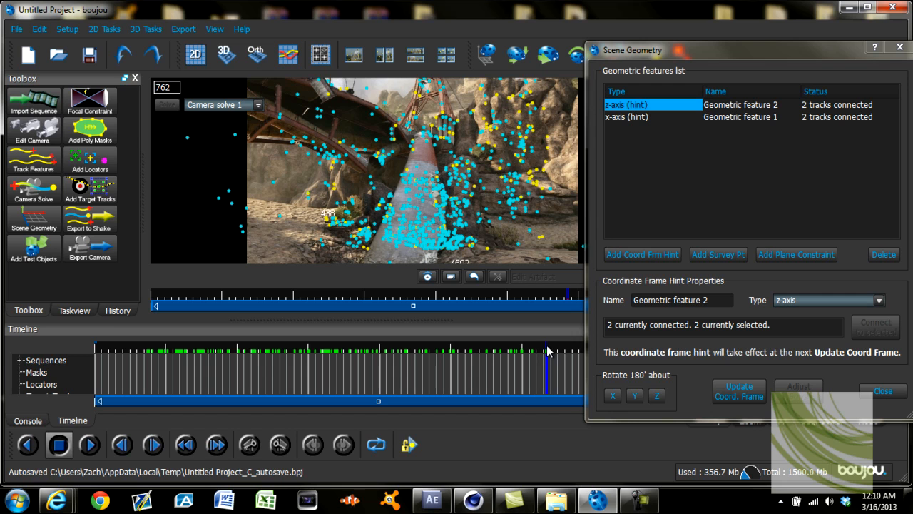
left_click_drag(548, 349, 358, 349)
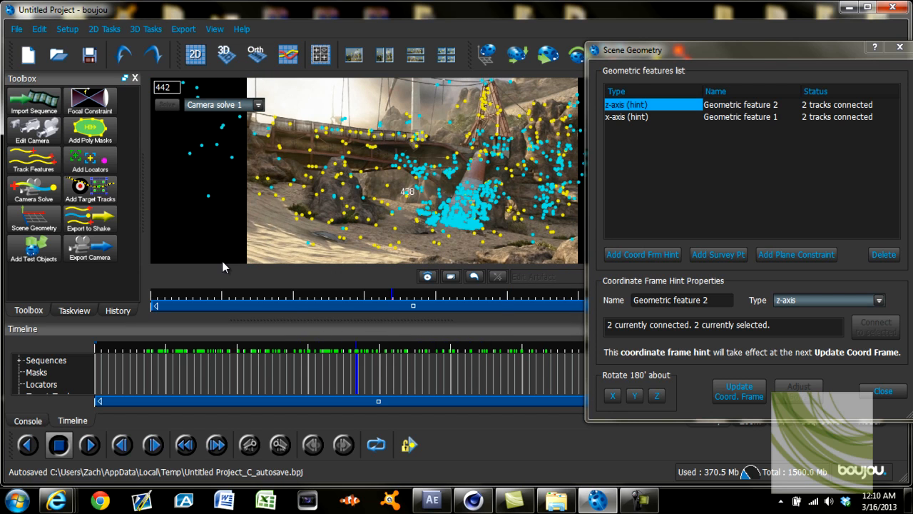
left_click_drag(356, 343, 268, 334)
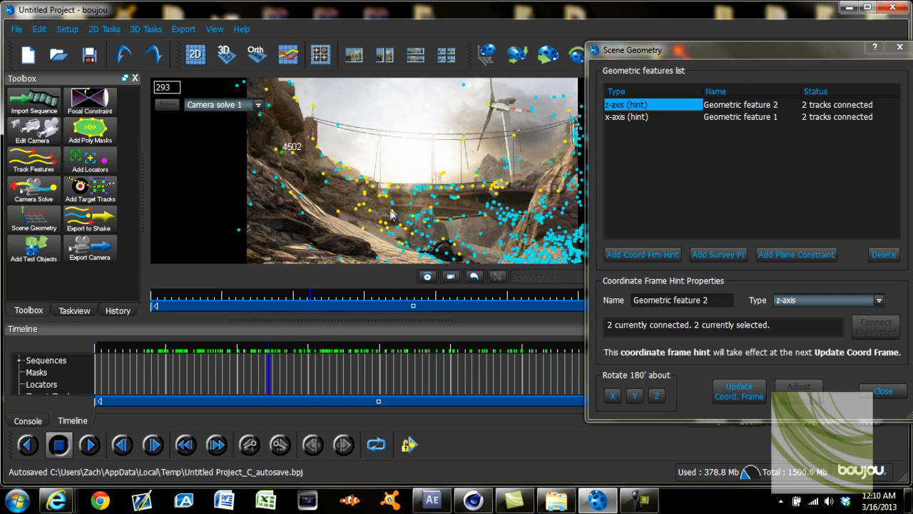
left_click_drag(269, 348, 293, 349)
left_click_drag(277, 348, 253, 347)
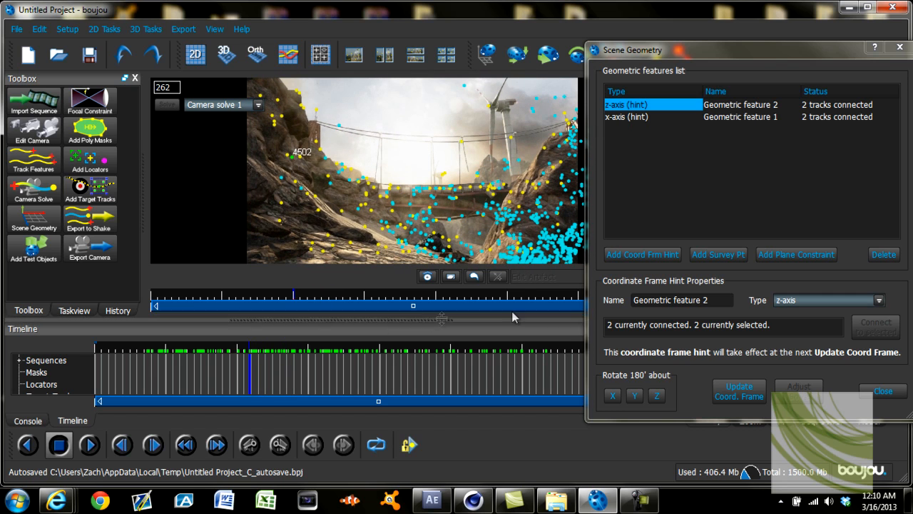
left_click(824, 299)
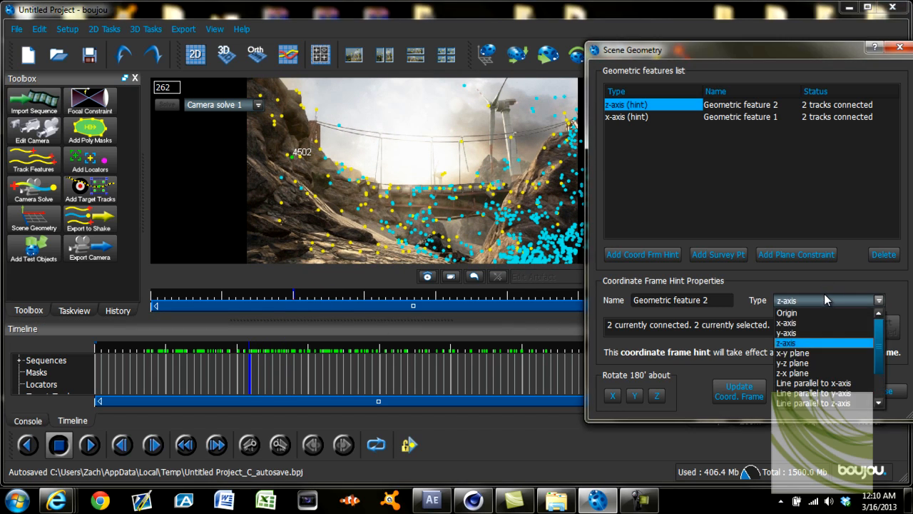
left_click(822, 301)
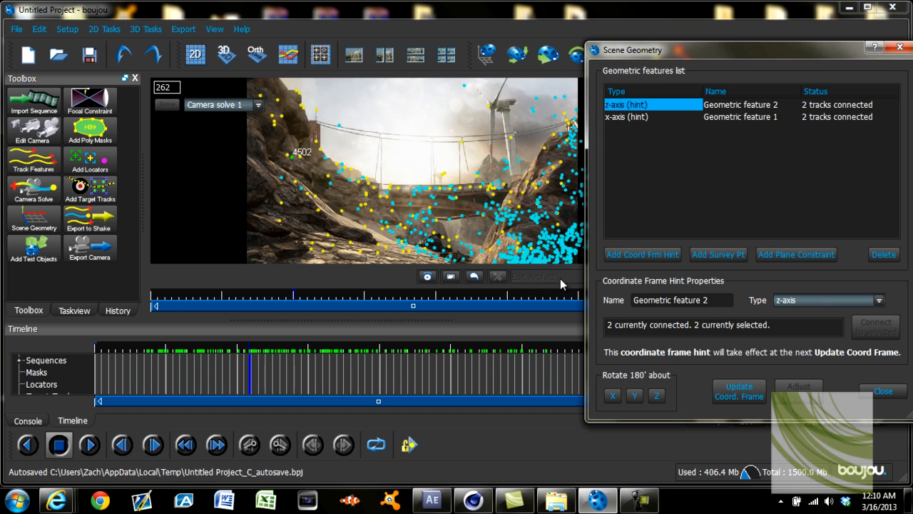
left_click_drag(250, 355, 373, 359)
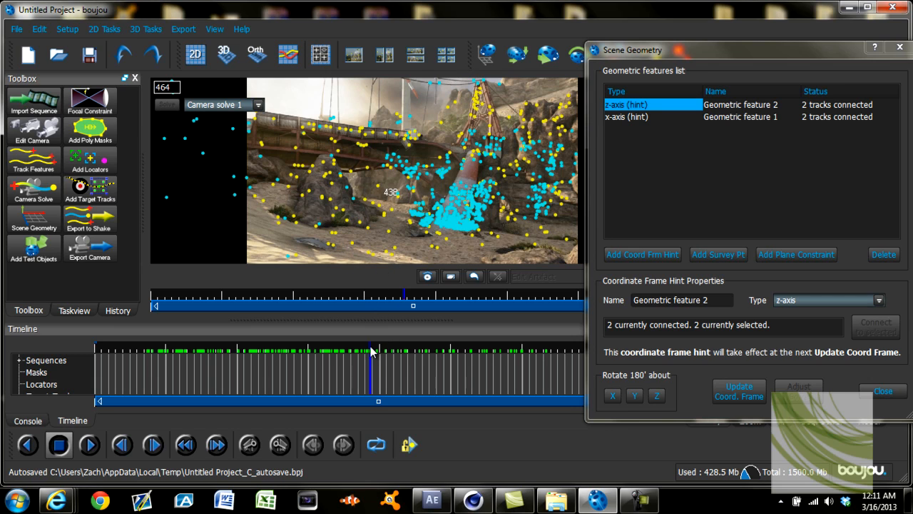
Update the coordinate frame and check it with a temporary solid Ladybird test object around frames 146 to 157, deleting the object when done.
left_click(739, 396)
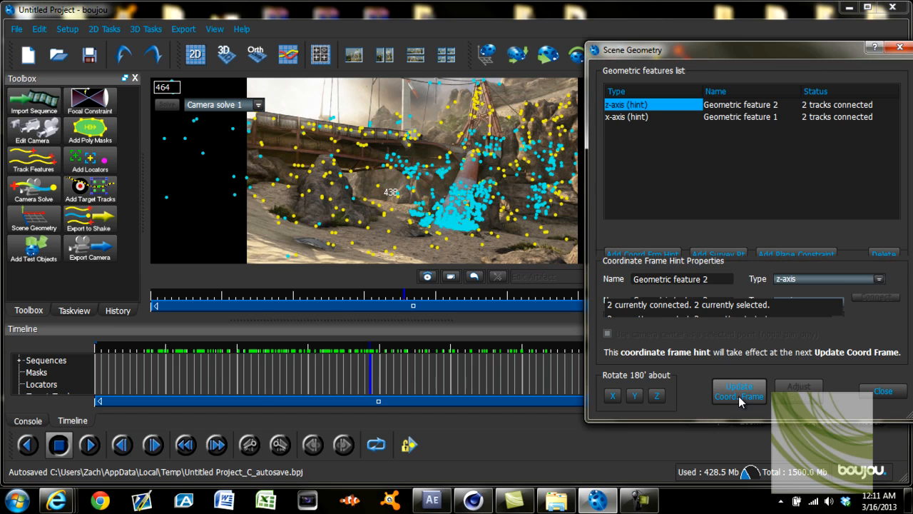
left_click_drag(371, 347, 180, 324)
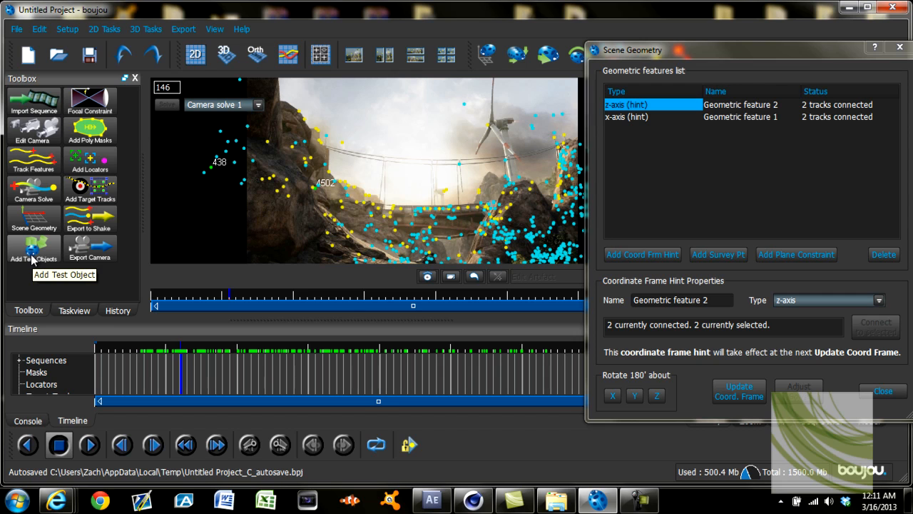
left_click(32, 250)
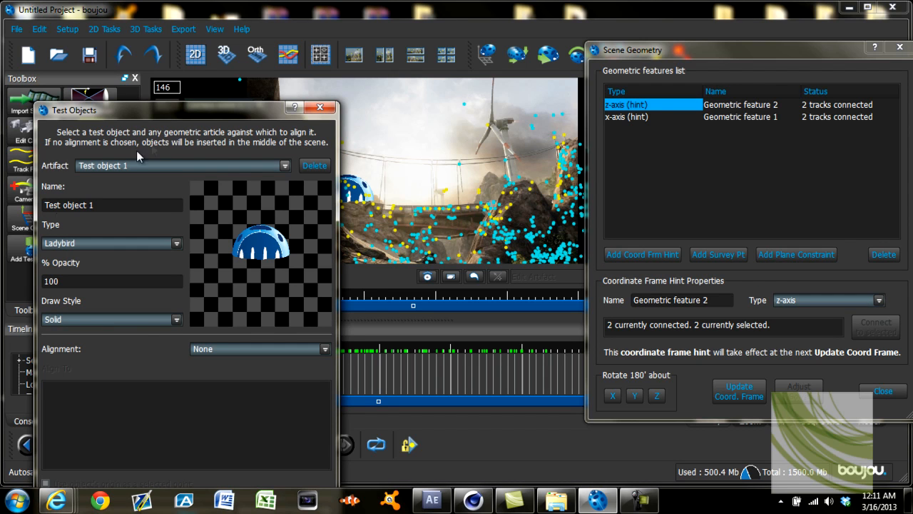
left_click_drag(253, 112, 204, 64)
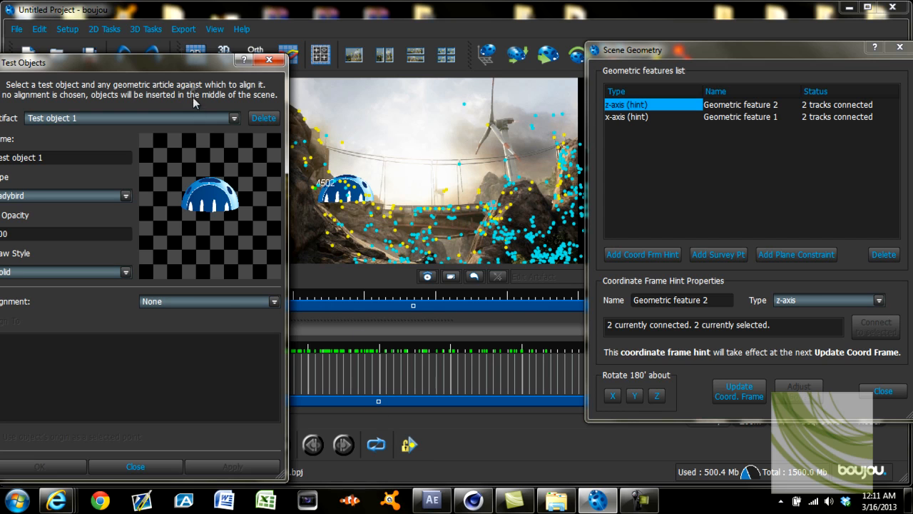
left_click_drag(184, 64, 756, 55)
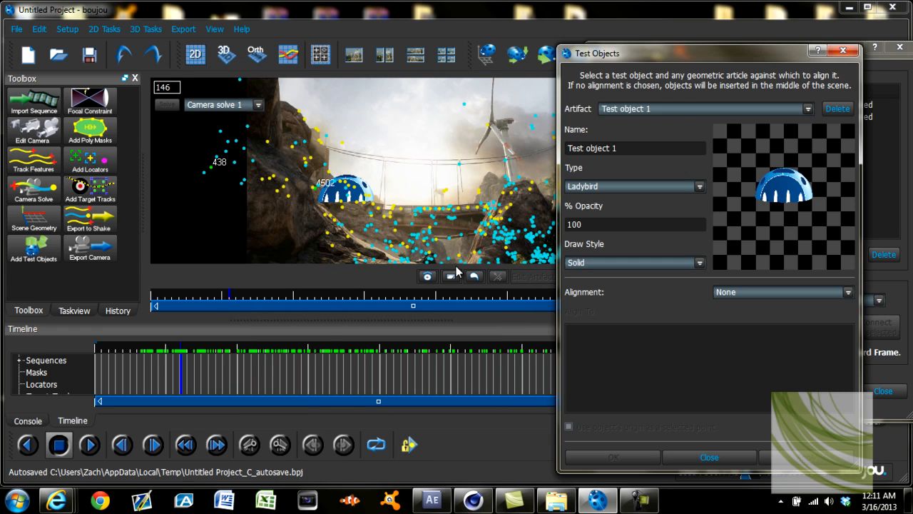
left_click_drag(184, 355, 184, 307)
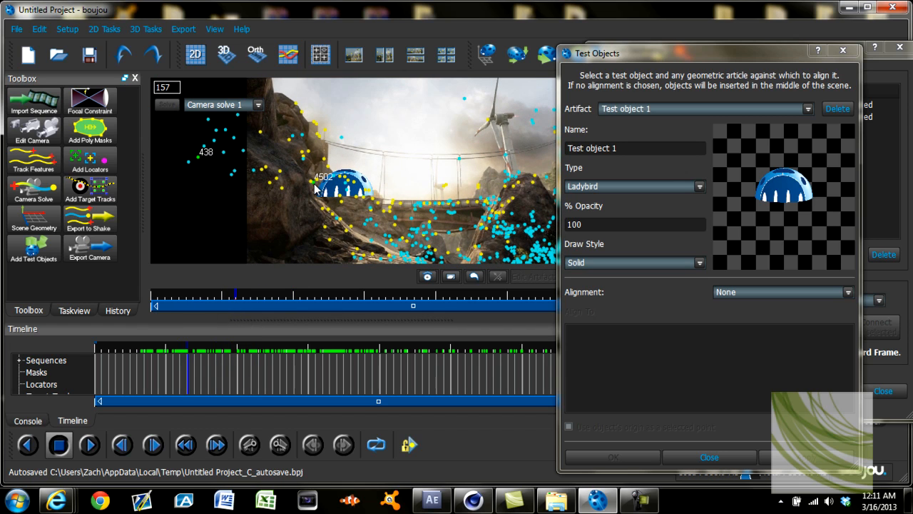
left_click(838, 109)
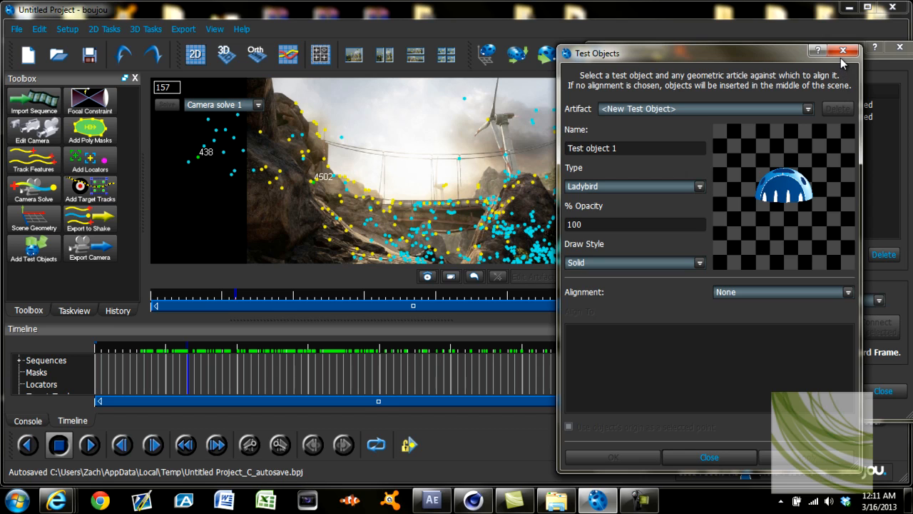
left_click(843, 50)
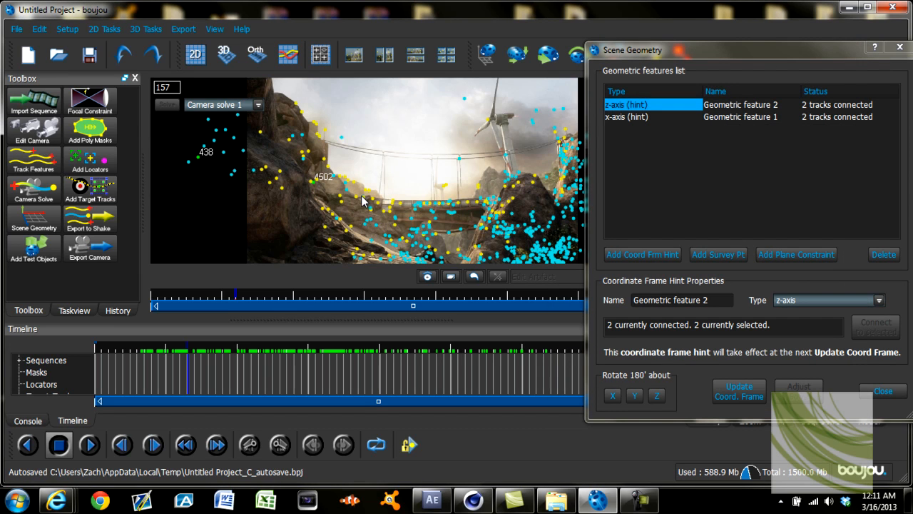
Reconnect the z-axis hint to track 508 instead of 4502, keeping track 438, and update the coordinate frame.
left_click(314, 184)
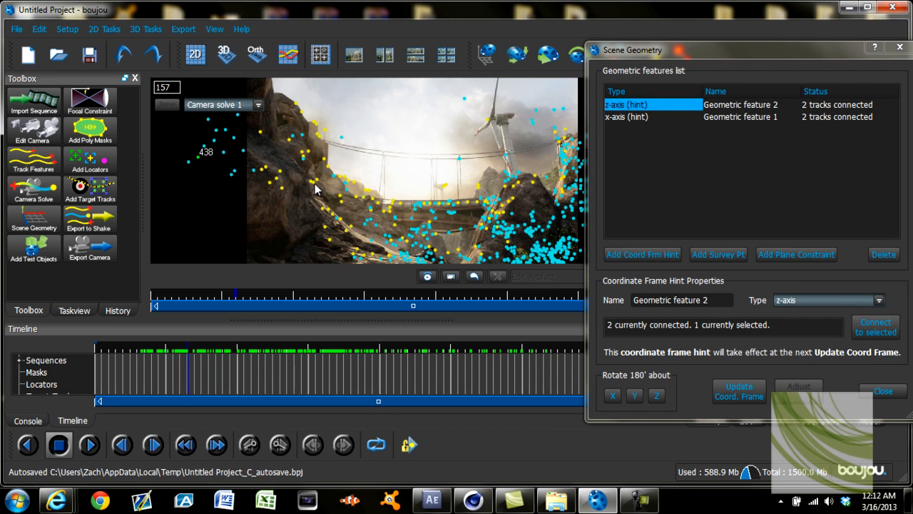
left_click(263, 170)
left_click(876, 327)
left_click(745, 404)
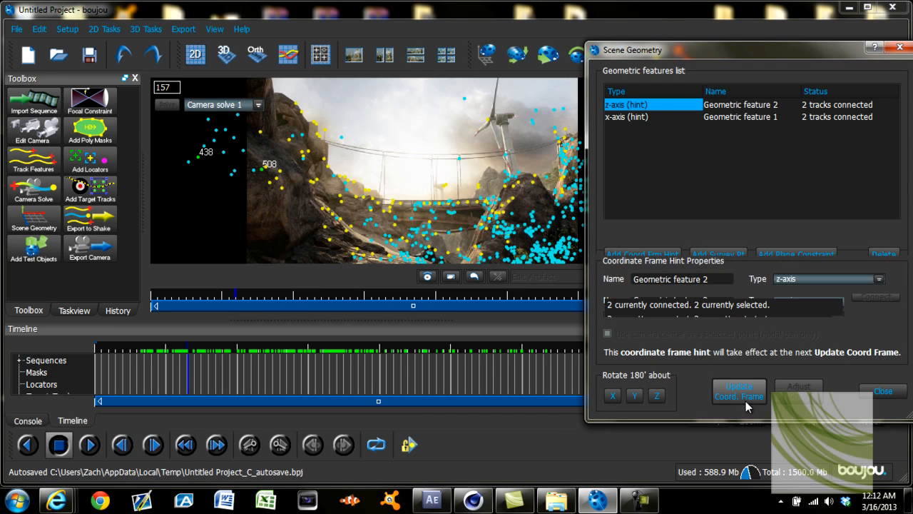
Add a solid Ladybird test object without alignment and check how it sits in the scene at frames 527, 578, 588 and 353.
left_click(46, 259)
left_click_drag(190, 353, 407, 329)
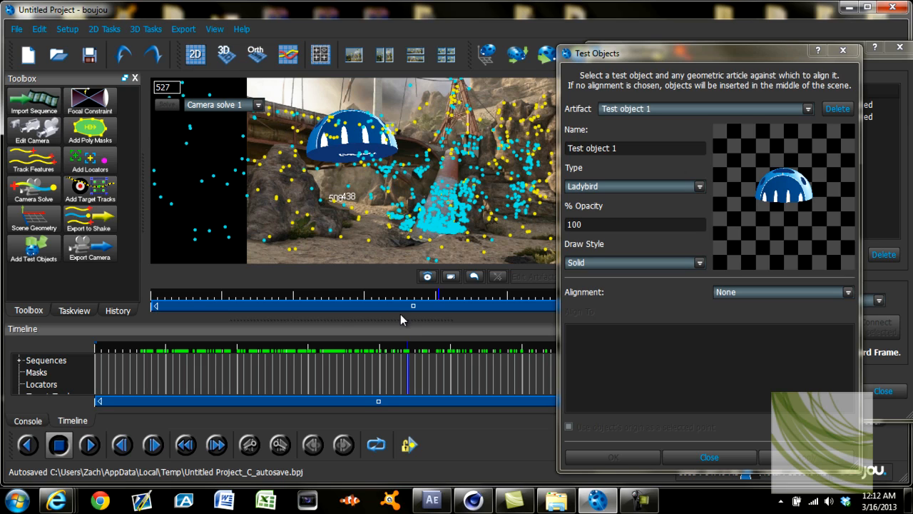
left_click_drag(408, 347, 437, 356)
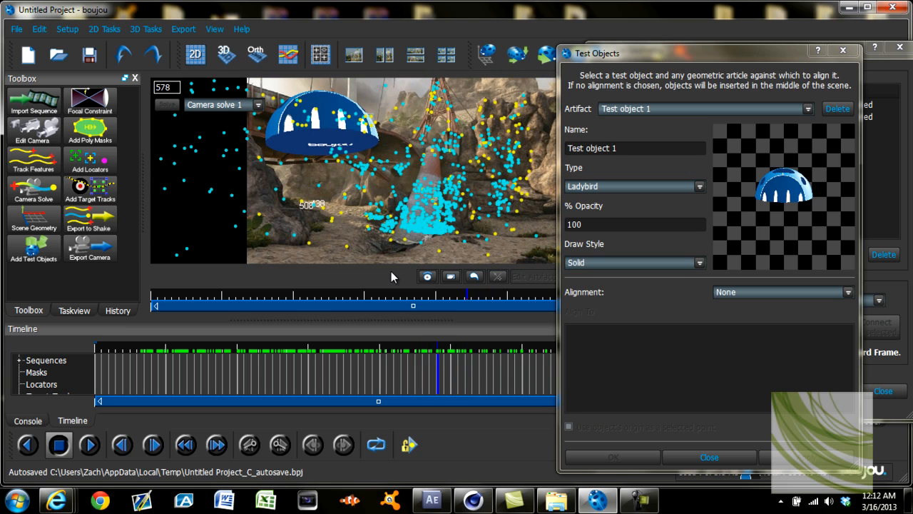
left_click(441, 349)
mouse_move(440, 349)
left_mouse_down()
mouse_move(453, 350)
mouse_move(445, 348)
left_mouse_up()
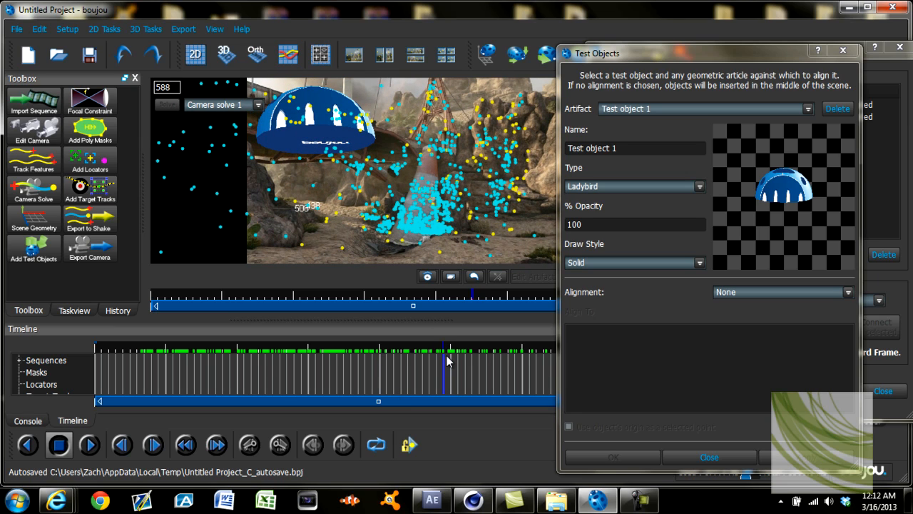
left_click_drag(445, 353, 304, 328)
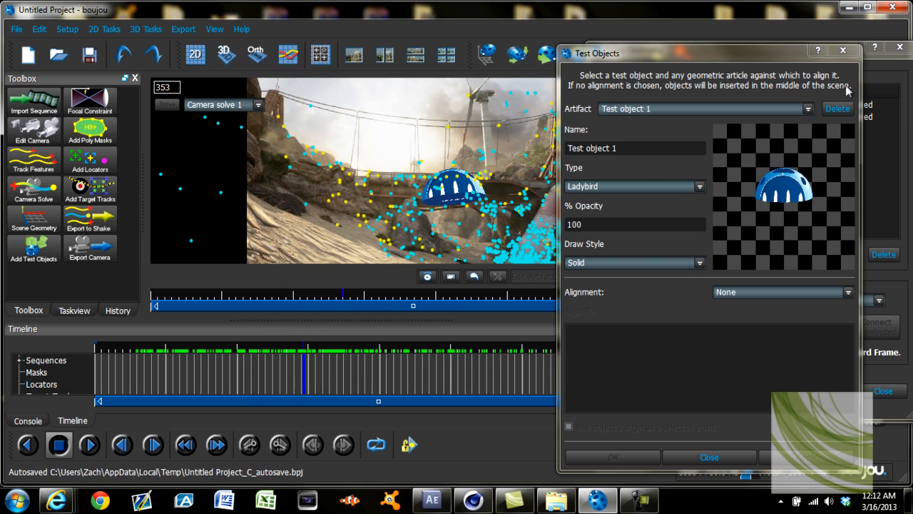
Delete the Ladybird test object and close the test object and scene geometry dialogs.
left_click(838, 108)
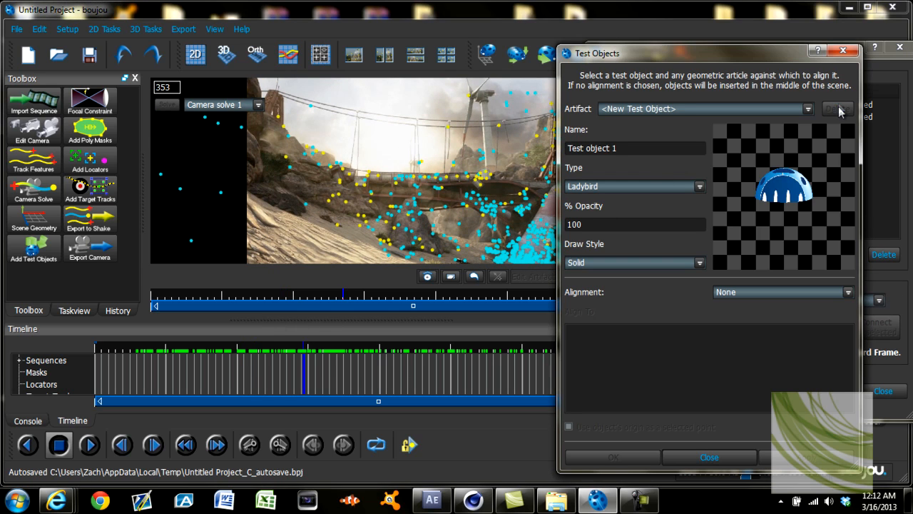
left_click(843, 51)
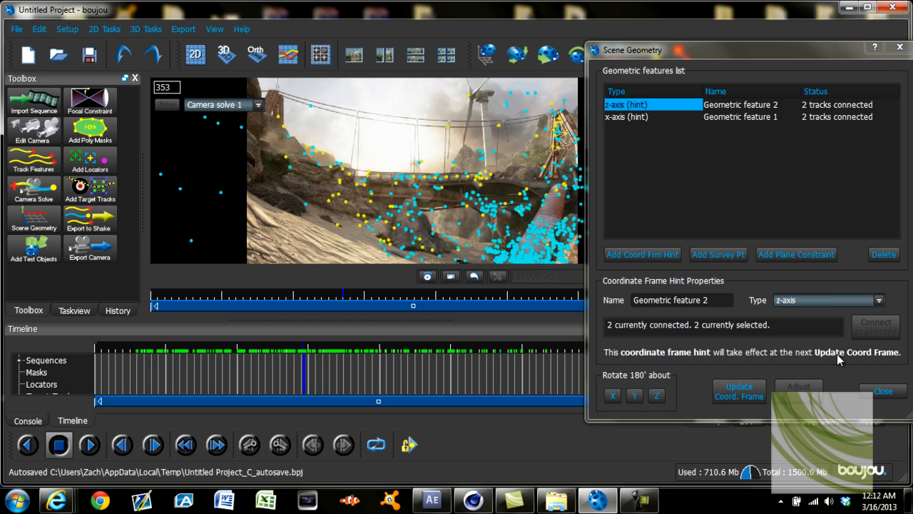
left_click(882, 393)
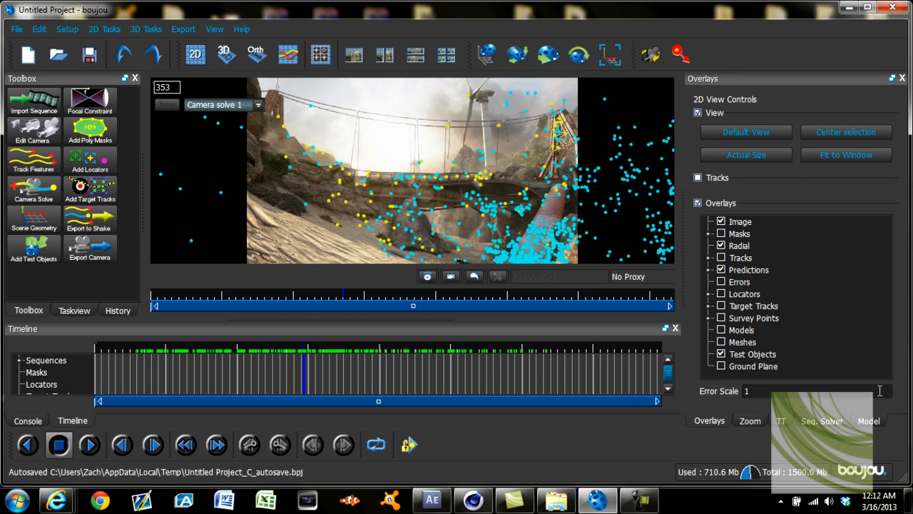
left_click_drag(306, 347, 405, 353)
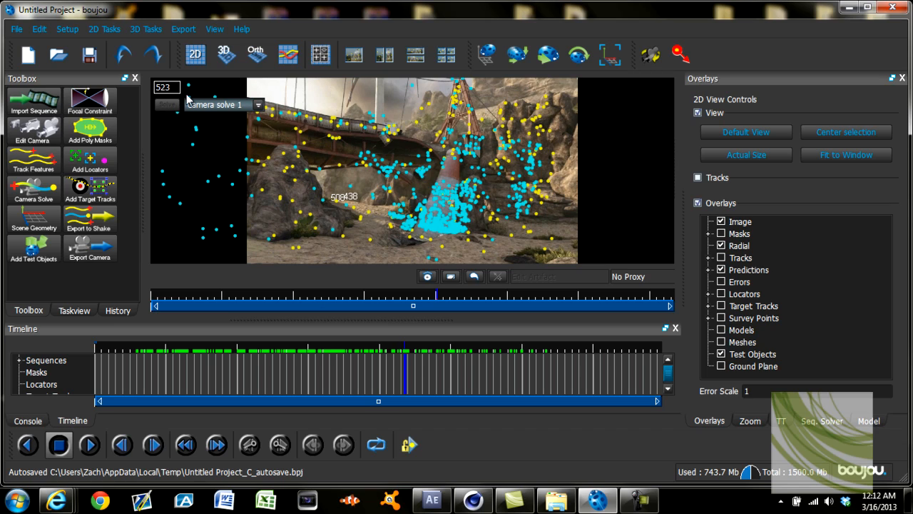
Open the camera export for Camera solve 1 and set its export type to Cinema 4D (*.c4d).
left_click(183, 30)
left_click(202, 44)
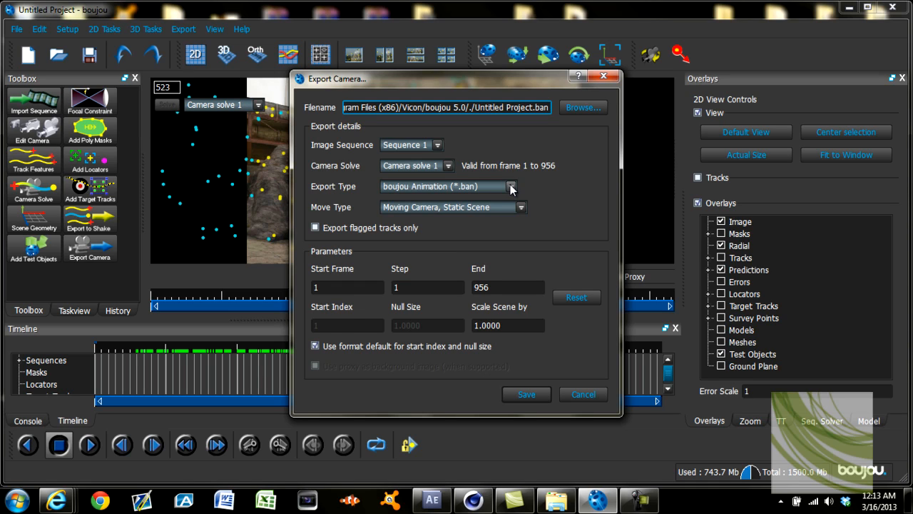
left_click(410, 187)
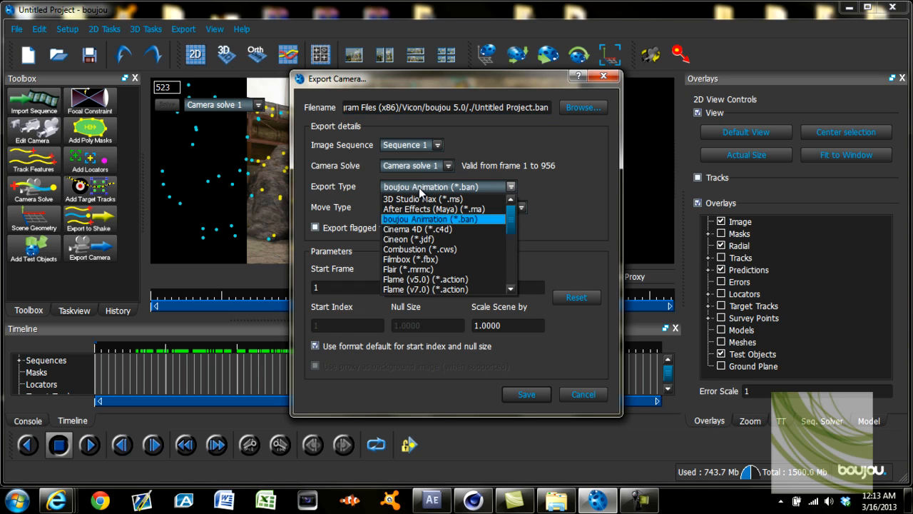
left_click(423, 229)
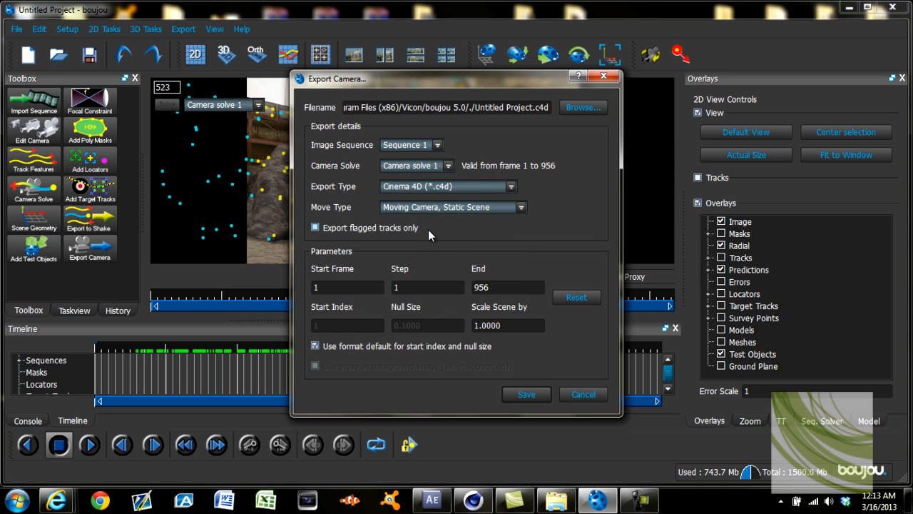
Set the camera export destination to the Desktop with the file name Tutorial.
left_click(575, 110)
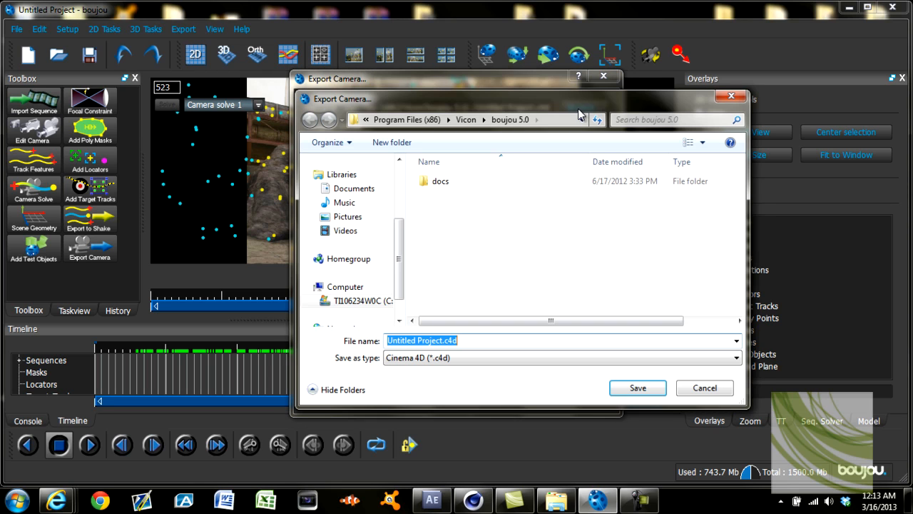
left_click_drag(401, 272, 396, 217)
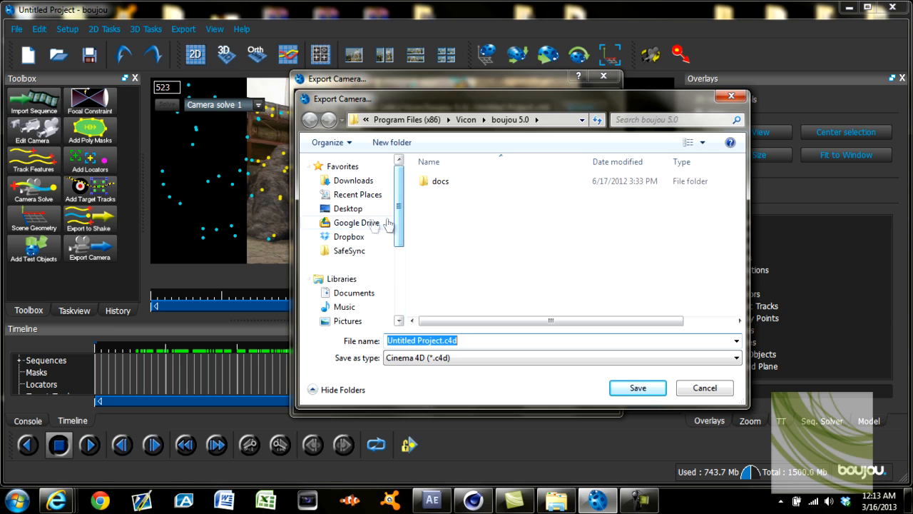
left_click(347, 208)
left_click(483, 345)
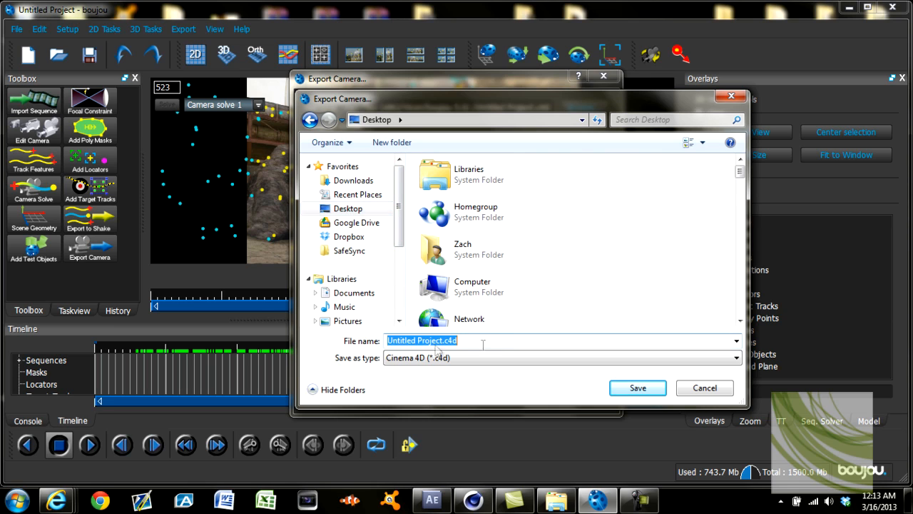
type("Tutorial")
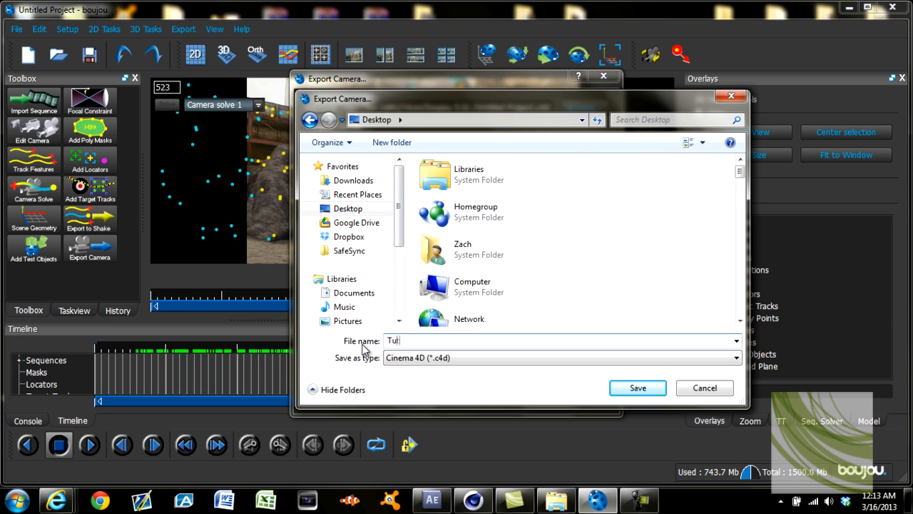
left_click(635, 392)
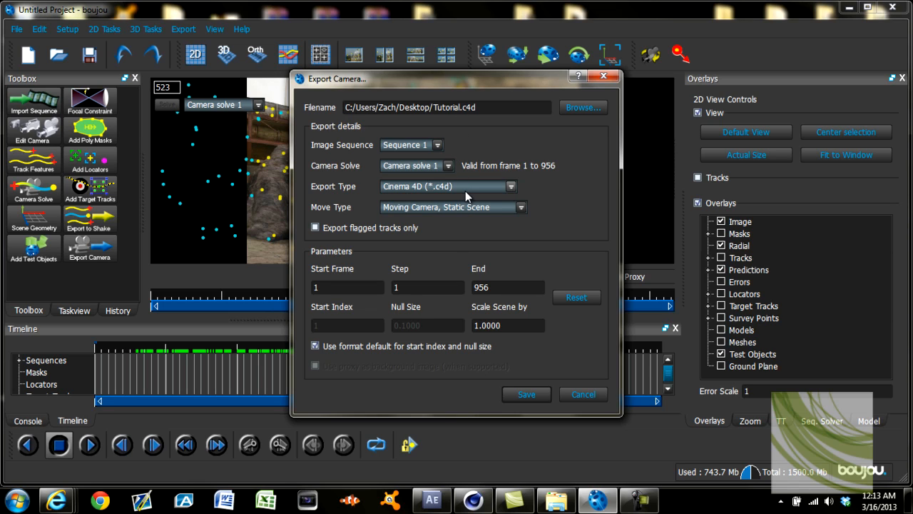
Set the exported scene's scale to 100 and save the Cinema 4D camera export.
left_click(518, 325)
left_click_drag(518, 326, 397, 318)
type("100")
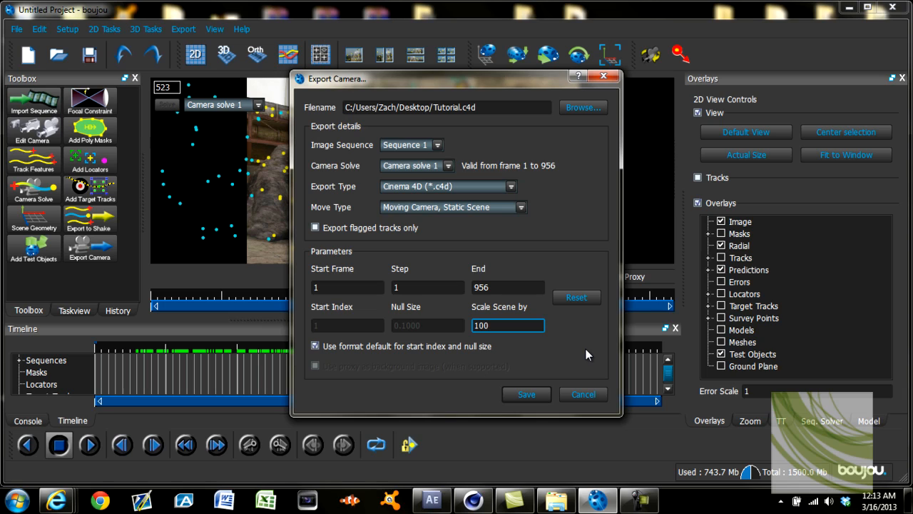
left_click(586, 349)
left_click(523, 394)
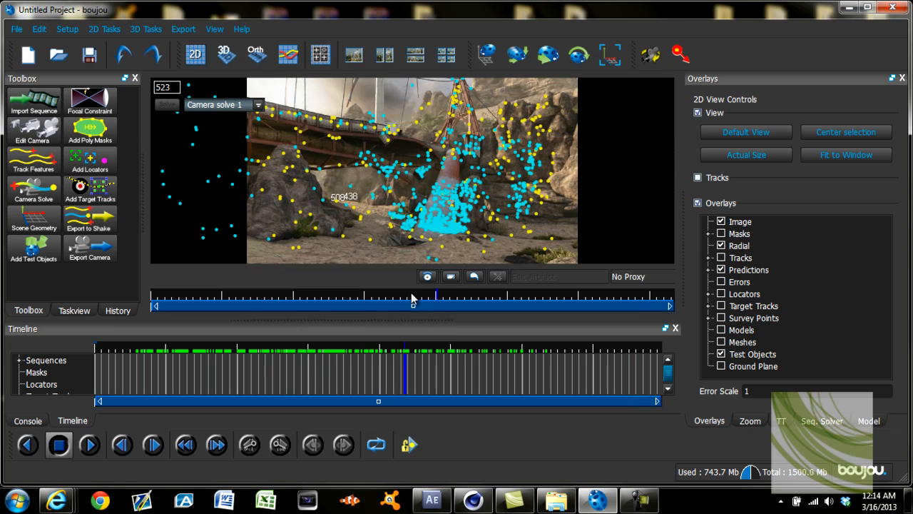
left_click(898, 506)
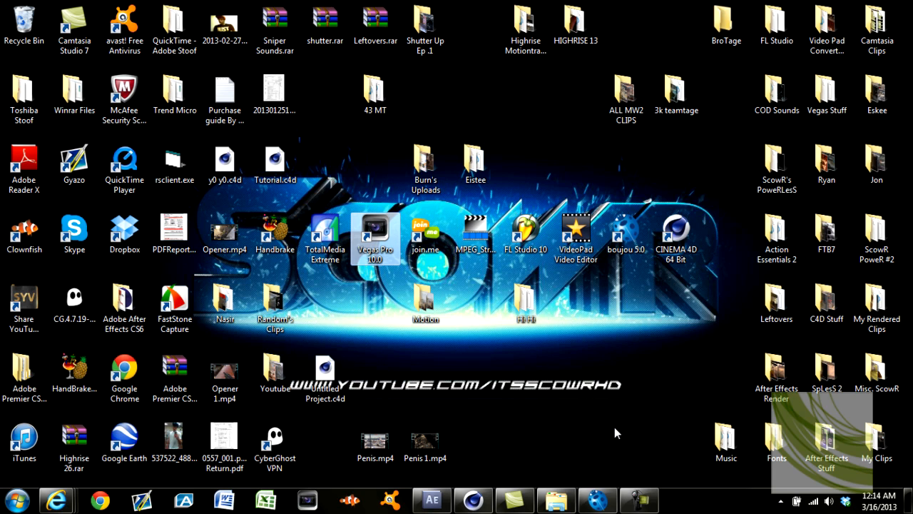
left_click(640, 499)
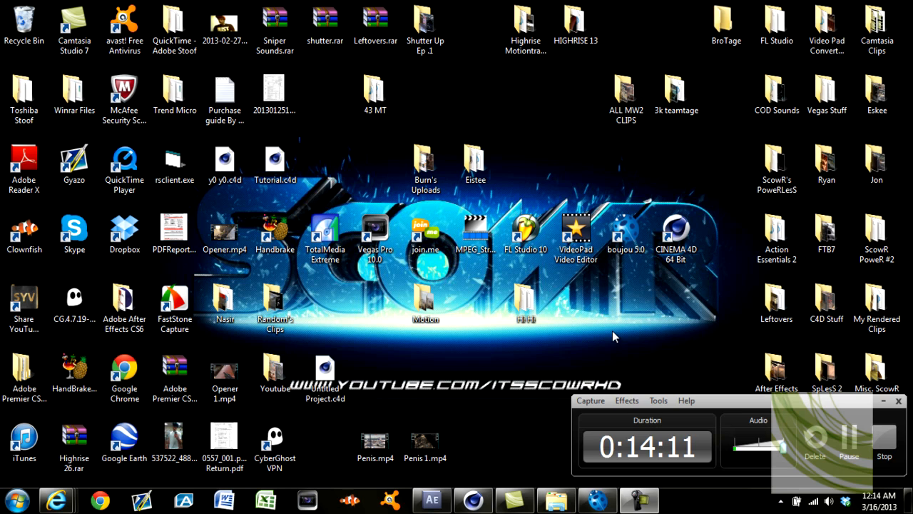
left_click(597, 500)
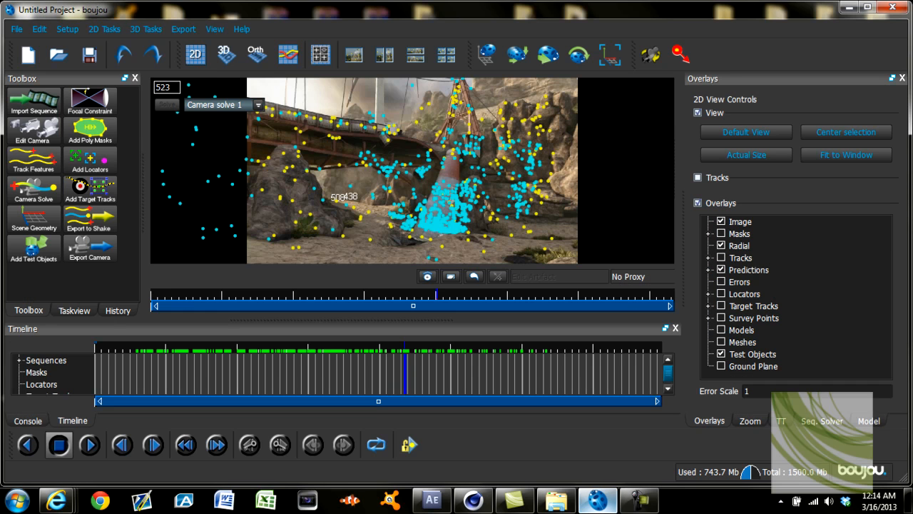
mouse_move(407, 351)
left_mouse_down()
mouse_move(110, 351)
mouse_move(308, 359)
mouse_move(455, 344)
left_mouse_up()
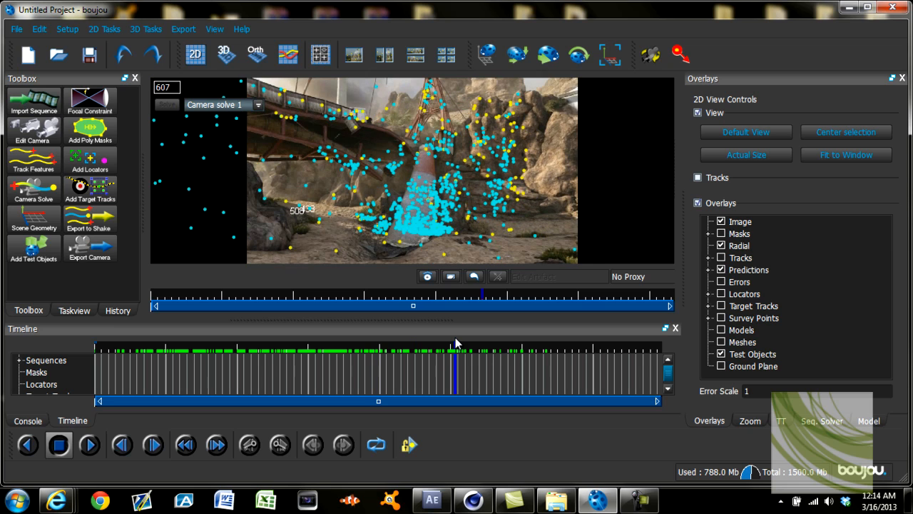
mouse_move(455, 337)
left_mouse_down()
mouse_move(454, 346)
mouse_move(591, 350)
mouse_move(59, 351)
mouse_move(393, 349)
left_mouse_up()
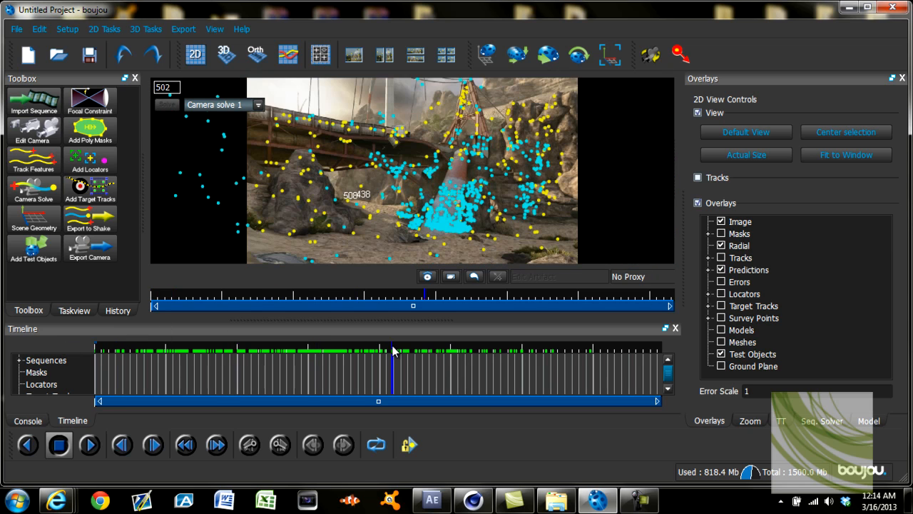
left_click(634, 506)
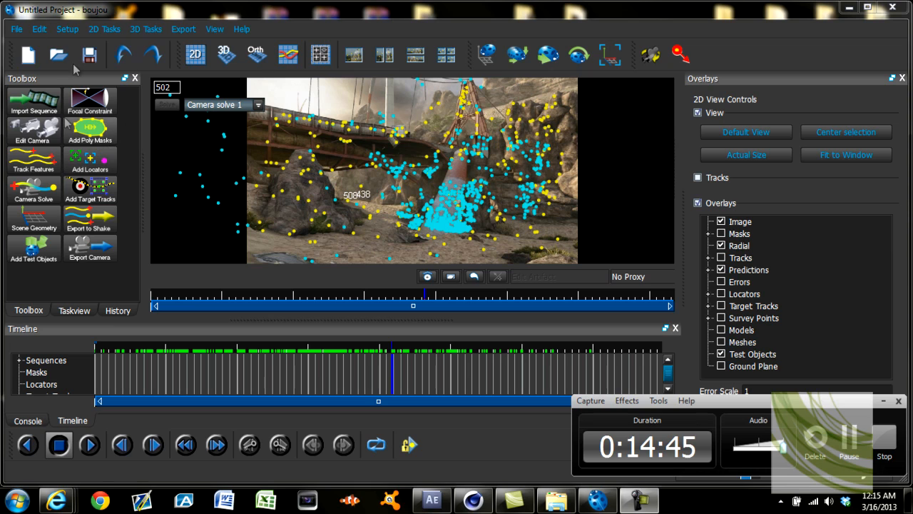
left_click(885, 441)
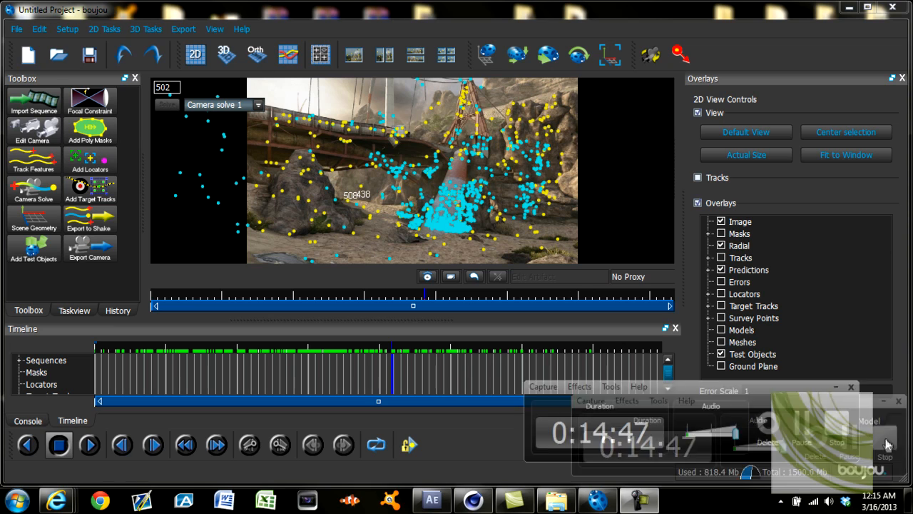